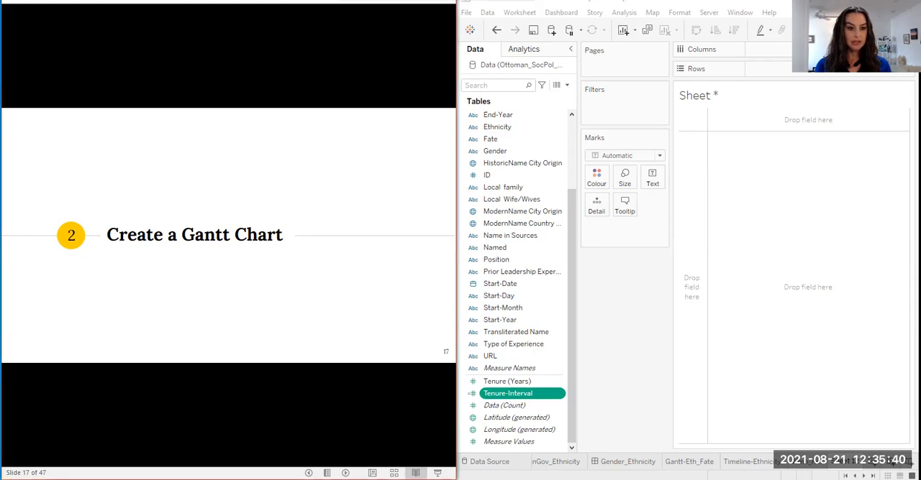
Advance to the "Identify your variables" slide and select the Start-Date, End-Date and Fate fields together in the data list
key("Right")
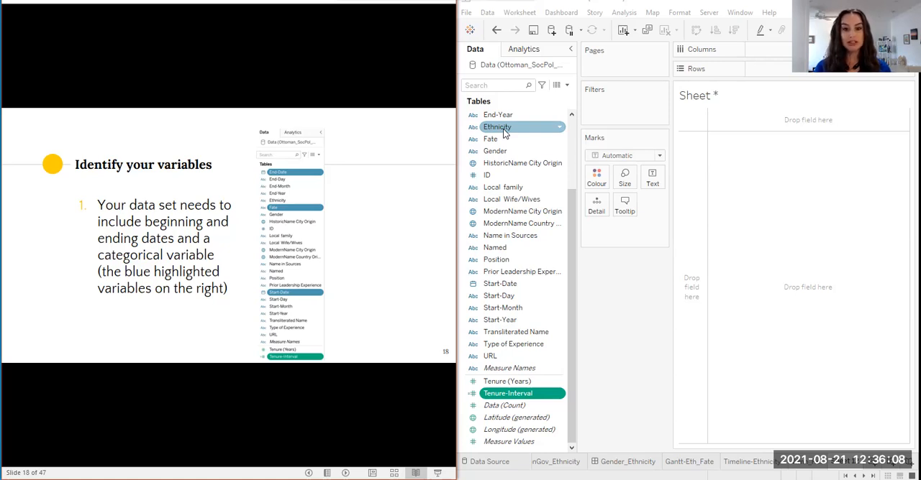
left_click(507, 283, "shift")
left_click(506, 284)
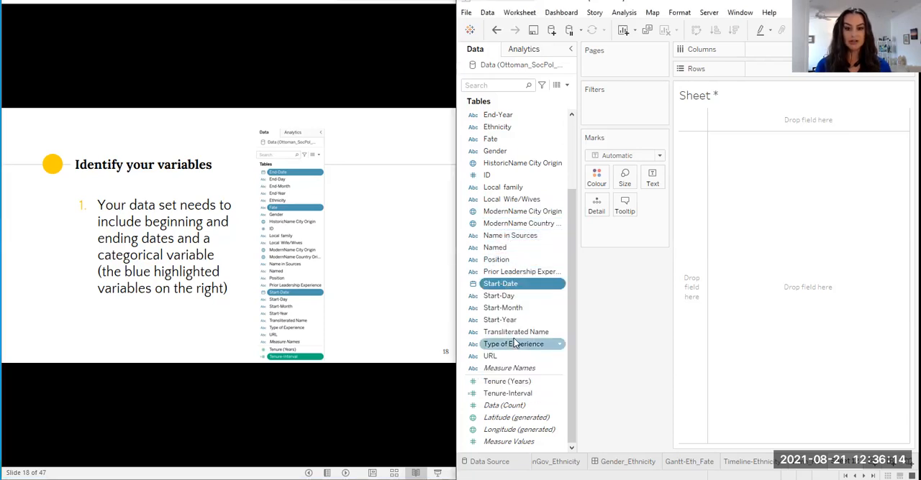
scroll(500, 134, "up", 2)
scroll(500, 135, "down", 1)
scroll(501, 135, "up", 1)
left_click(501, 137, "ctrl")
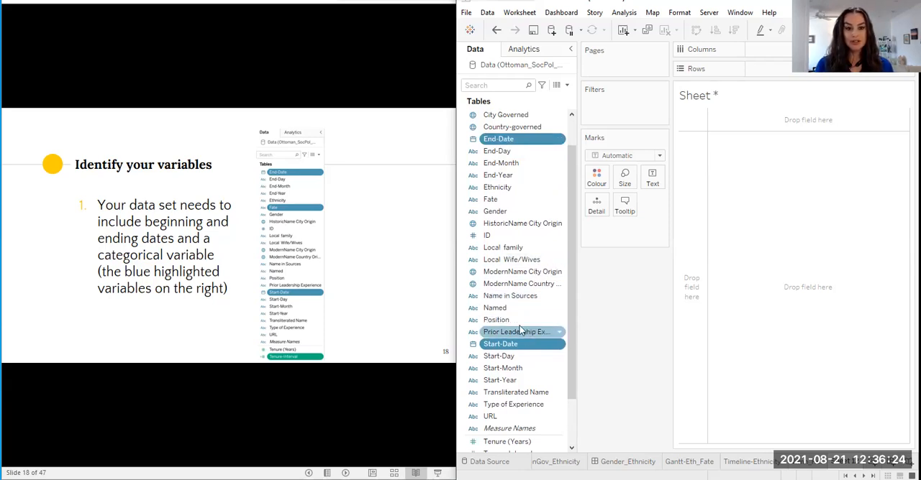
left_click(498, 205, "ctrl")
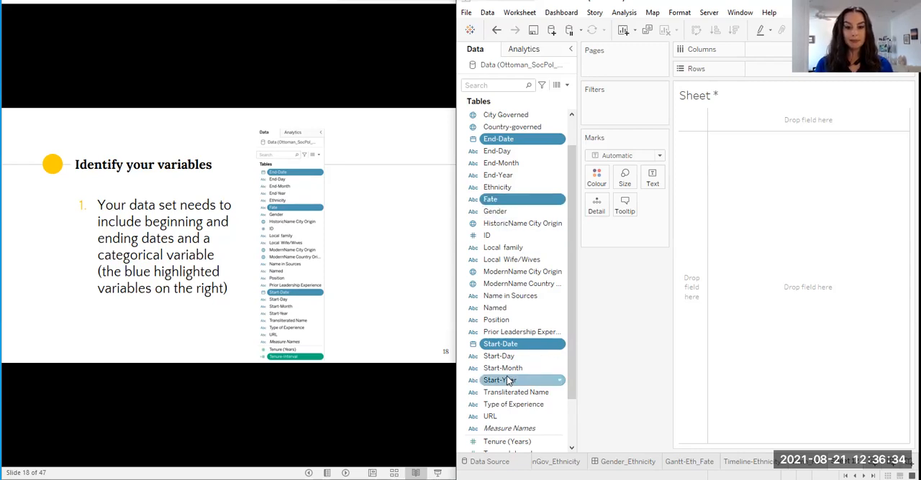
scroll(507, 376, "down", 3)
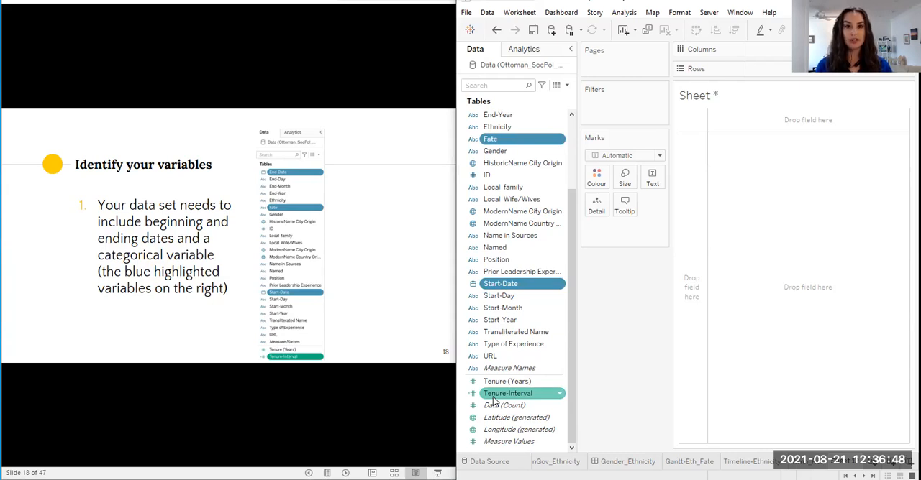
Advance the slides to interval step 3 and start a new calculated field named Tenure-Interval2
left_click(151, 332)
left_click(151, 333)
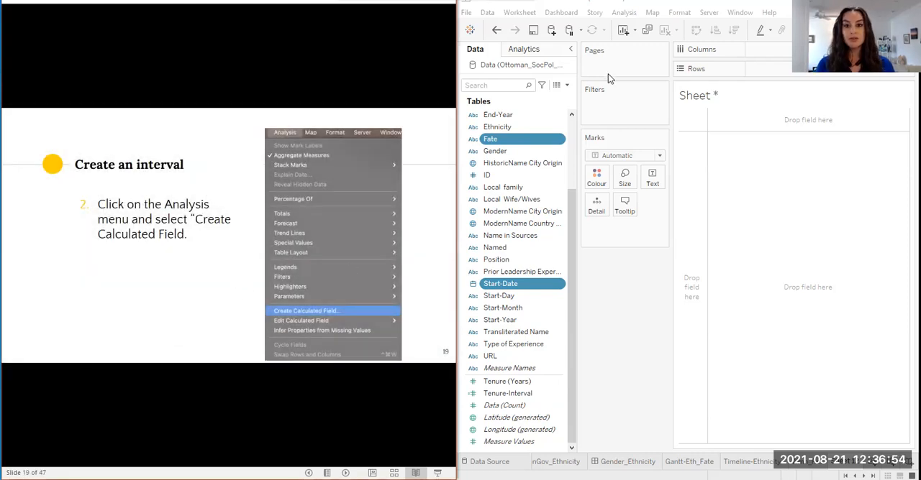
left_click(624, 13)
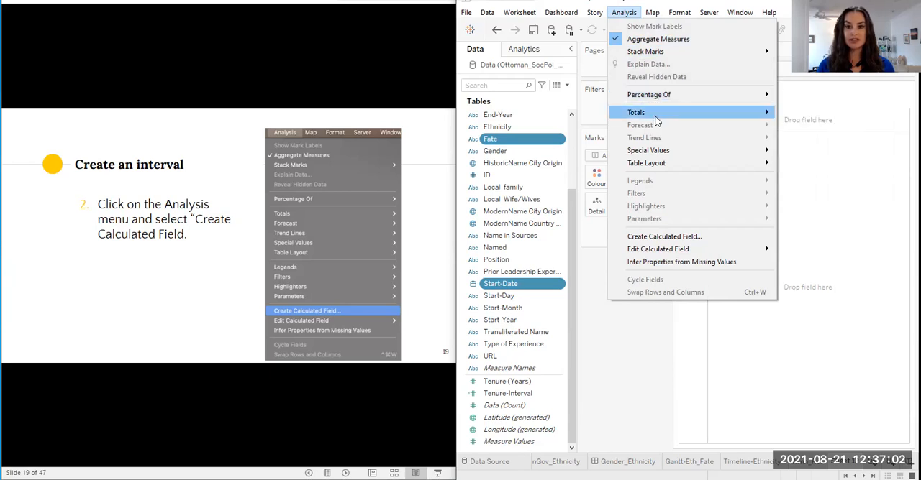
mouse_move(655, 119)
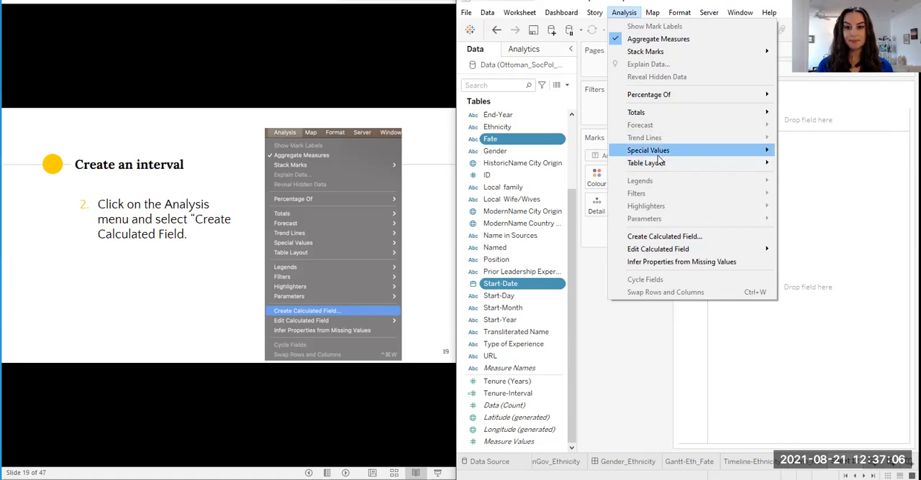
left_click(709, 240)
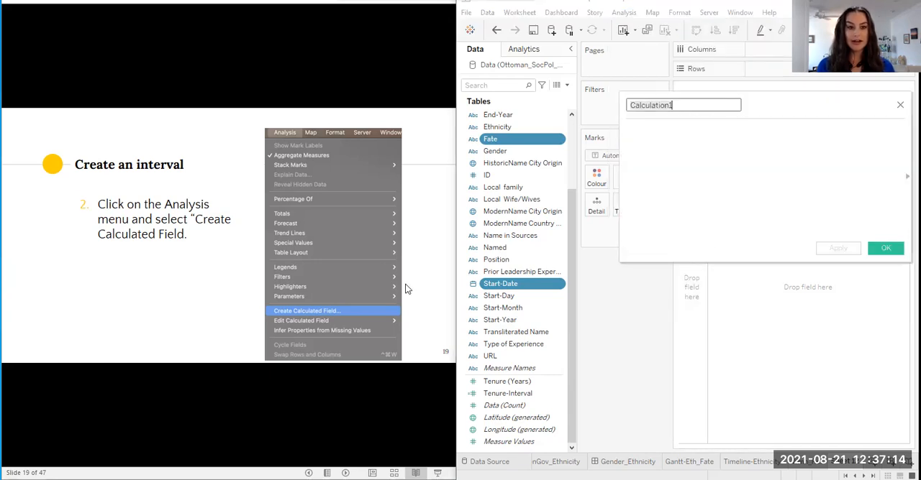
left_click(188, 293)
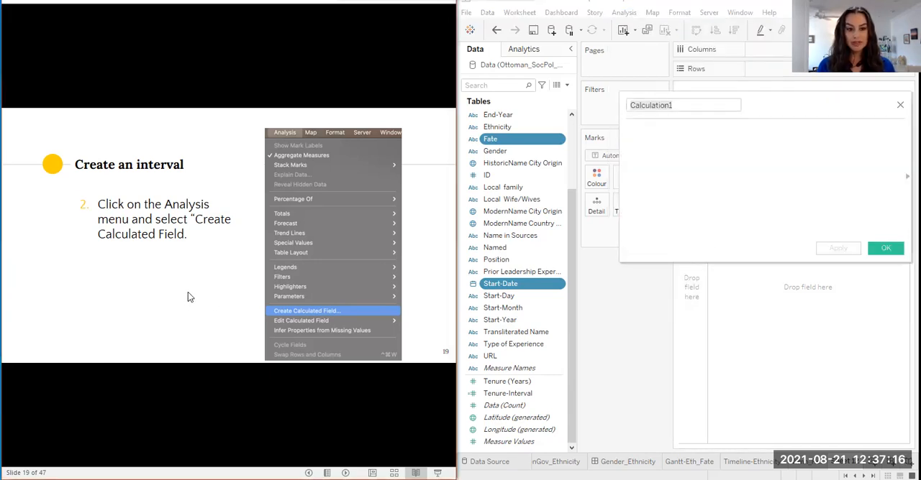
left_click(188, 293)
left_click(735, 124)
type("Tenure-Interval")
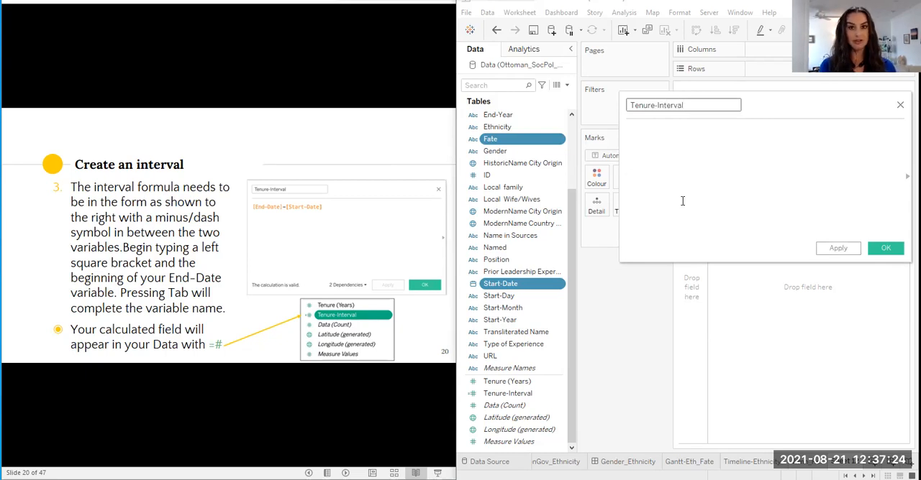
type("2")
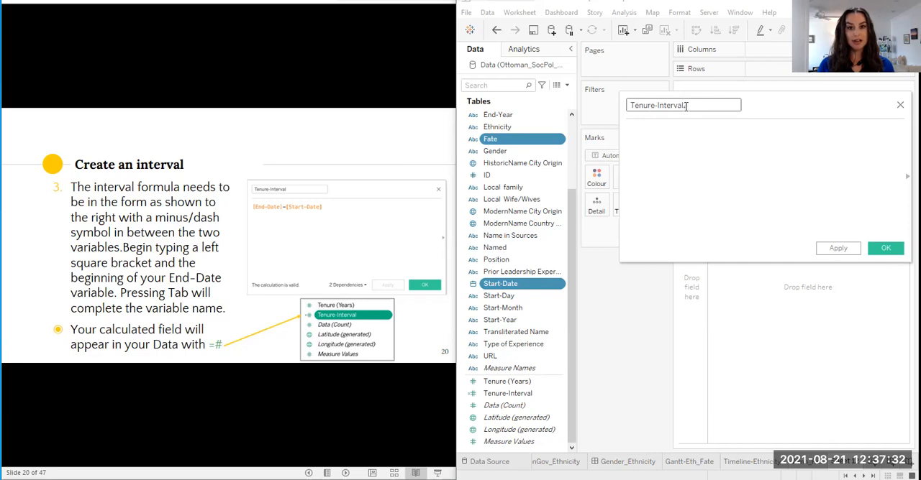
Begin the Tenure-Interval2 formula with the [End-Date] field, picked from the suggested completions
left_click(629, 131)
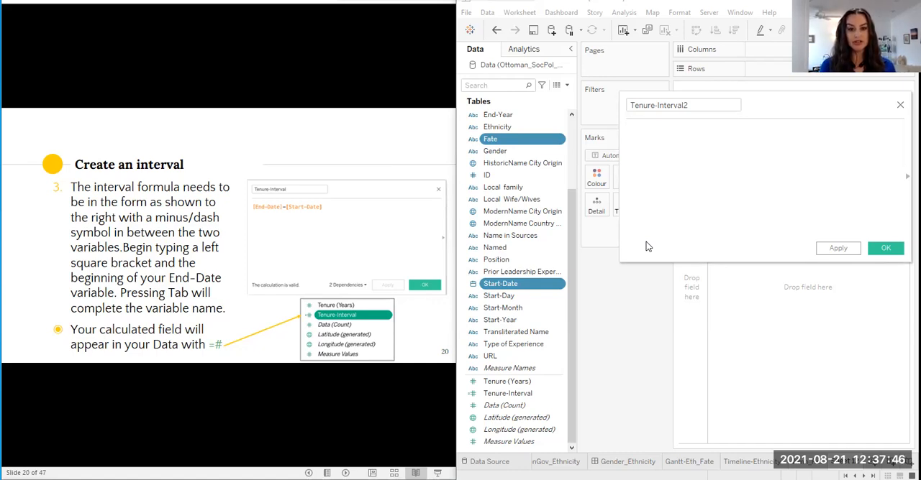
type("[End")
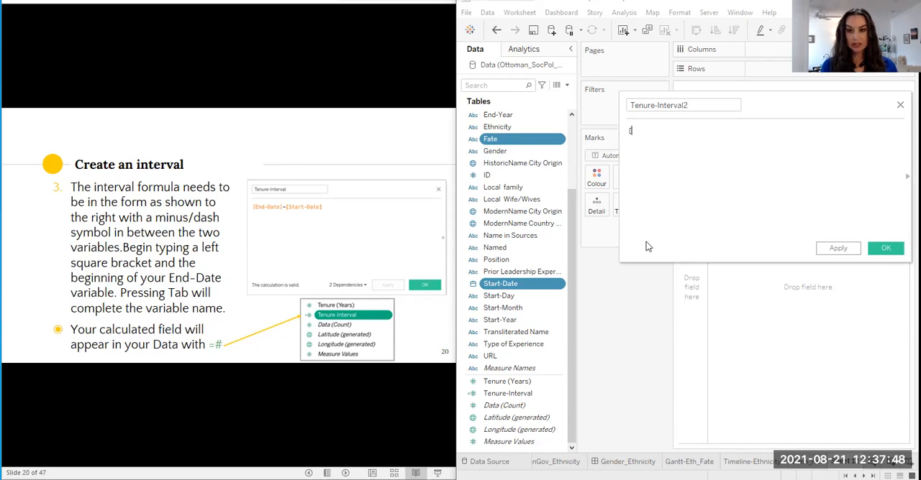
key("BackSpace")
key("BackSpace")
key("BackSpace")
key("BackSpace")
type("[")
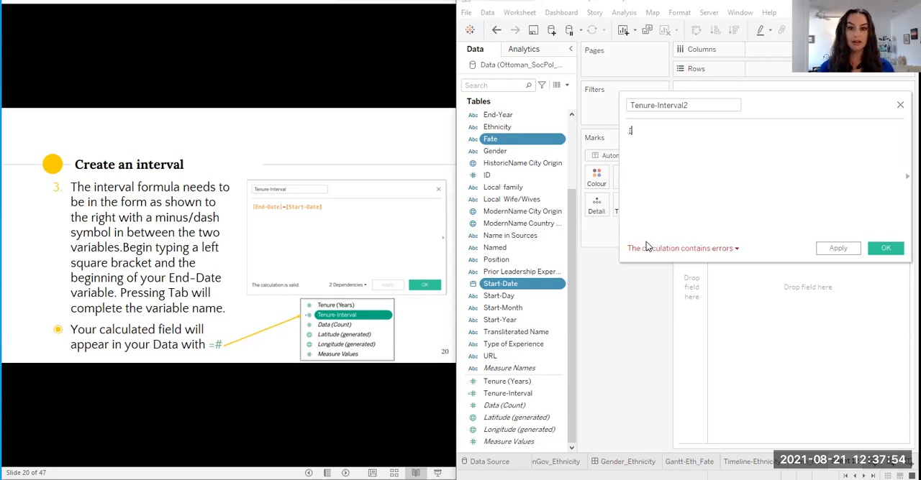
type("End")
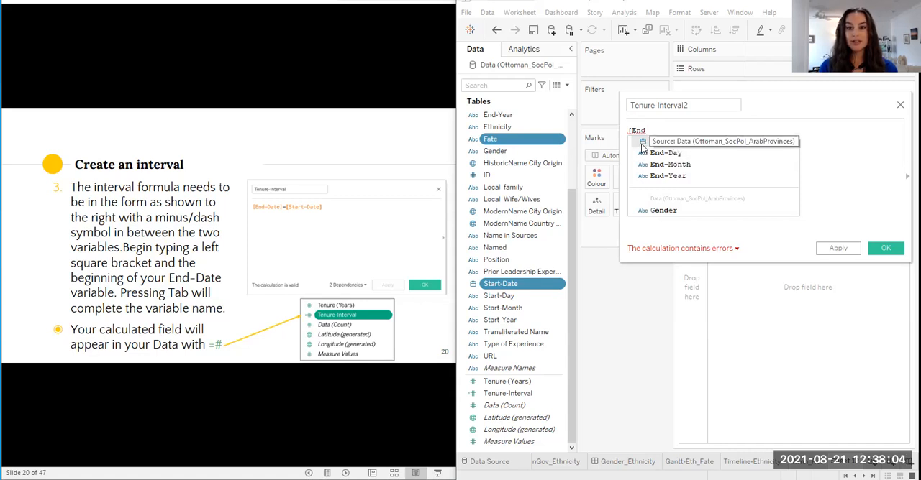
left_click(642, 146)
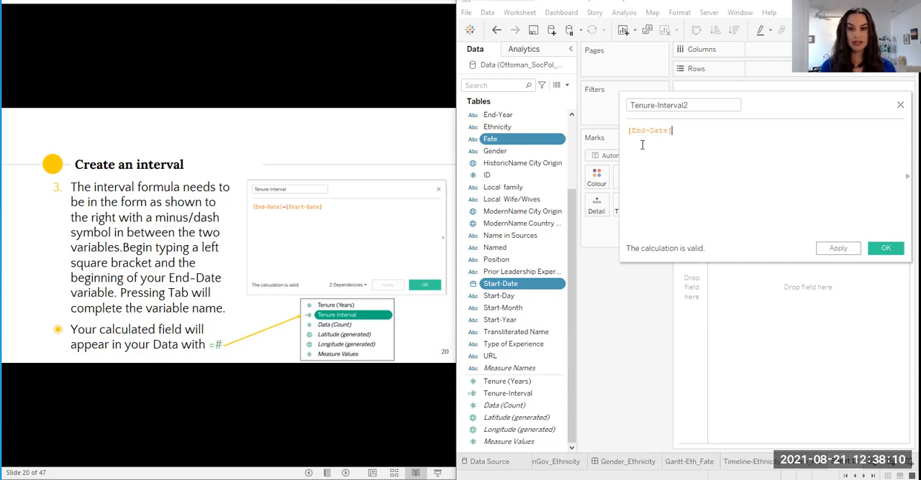
Complete the formula by subtracting the [Start-Date] field, giving [End-Date]-[Start-Date]
type("-")
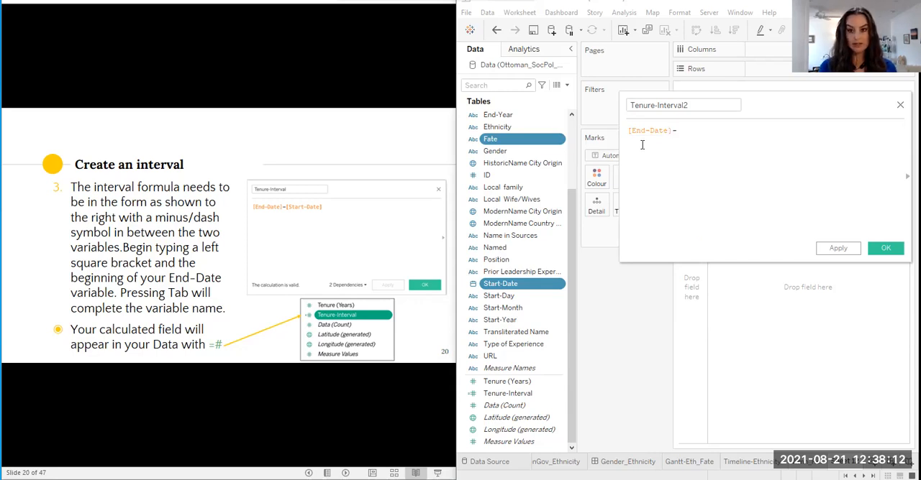
type("[")
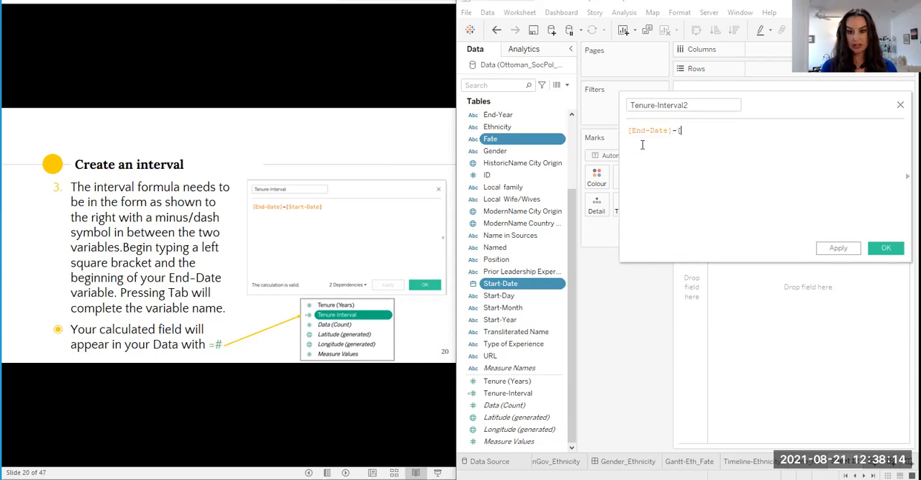
type("Star")
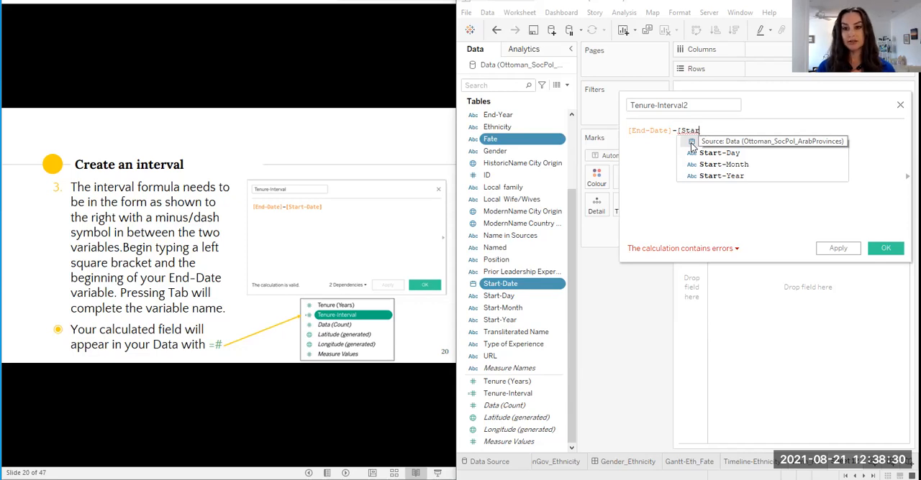
key("Tab")
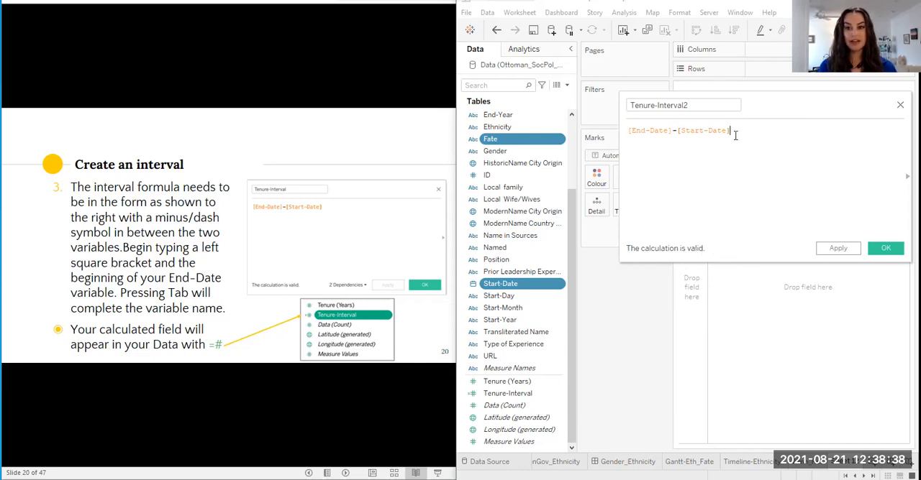
Delete the last two characters of the formula, view the calculation error's details, and restore the [Start-Date] field
key("BackSpace")
key("BackSpace")
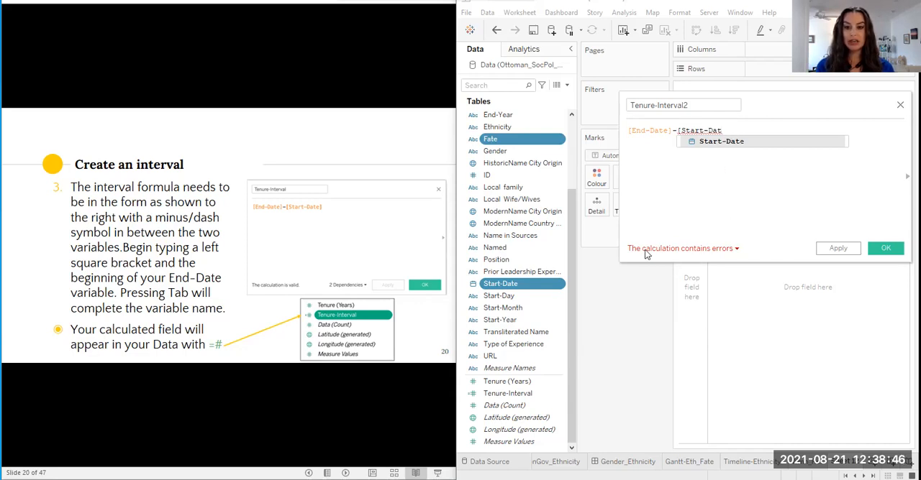
left_click(736, 248)
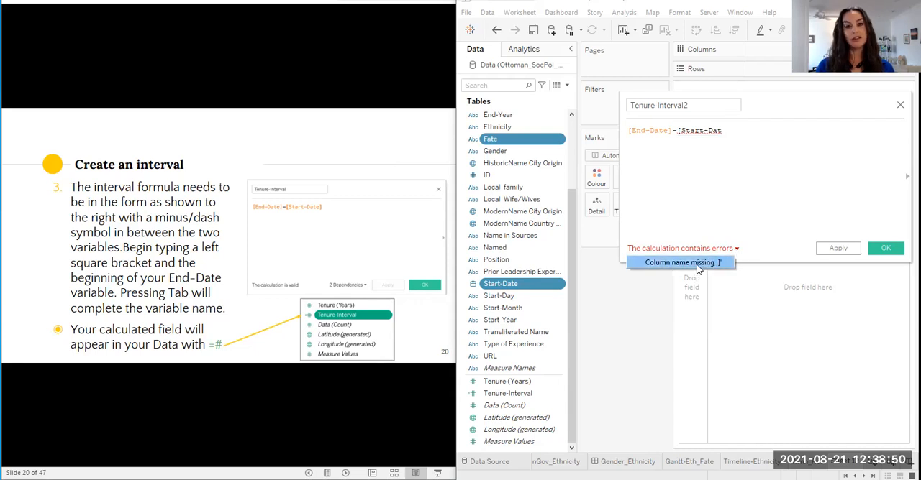
left_click(725, 132)
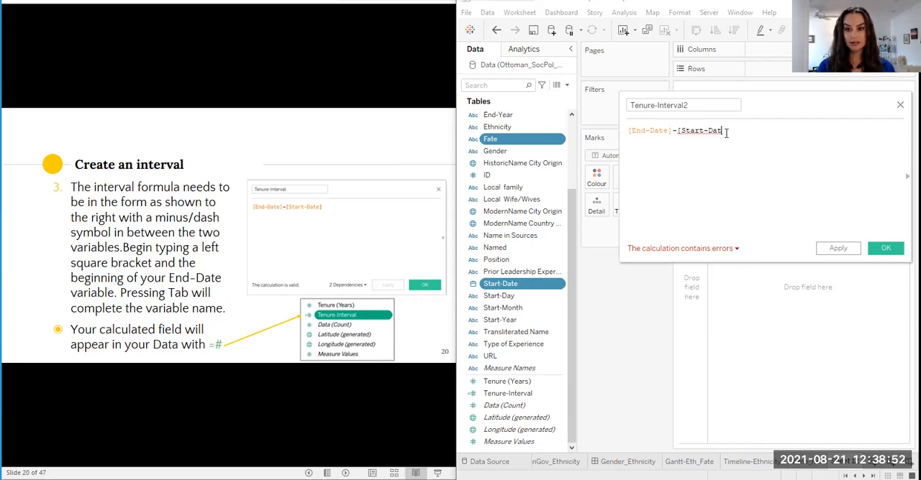
type("e")
key("Tab")
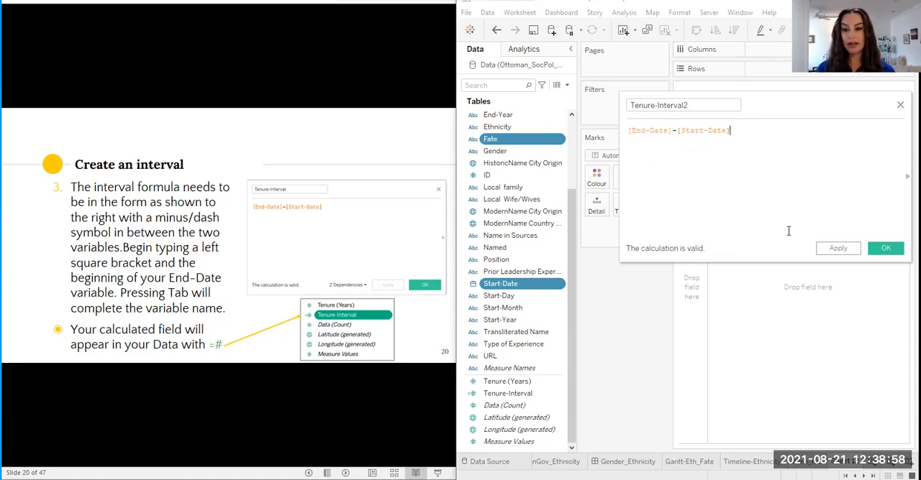
Apply the Tenure-Interval2 calculation and close its editor
left_click(838, 249)
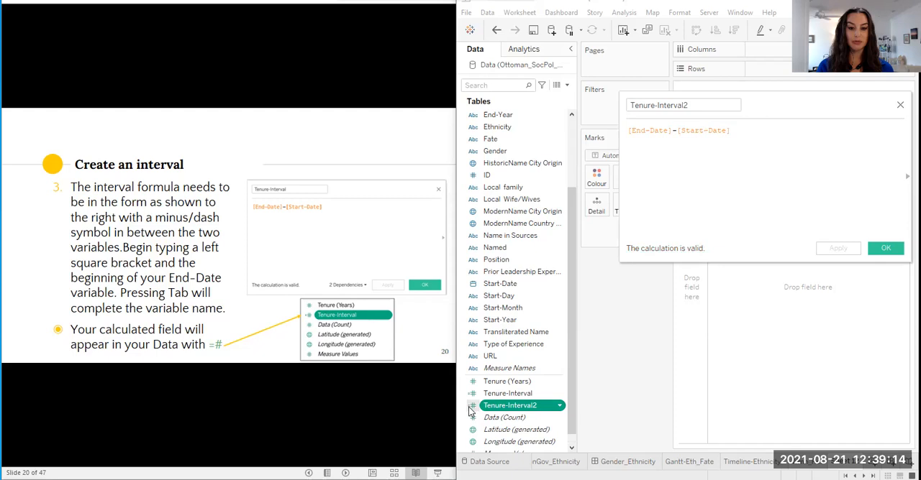
left_click(883, 250)
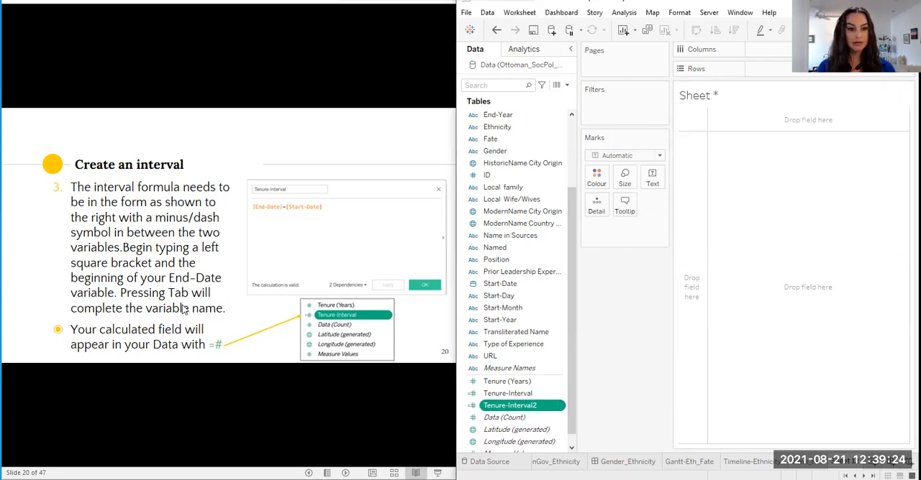
Advance to the chart setup slide and place the Start-Date field on Columns
left_click(220, 323)
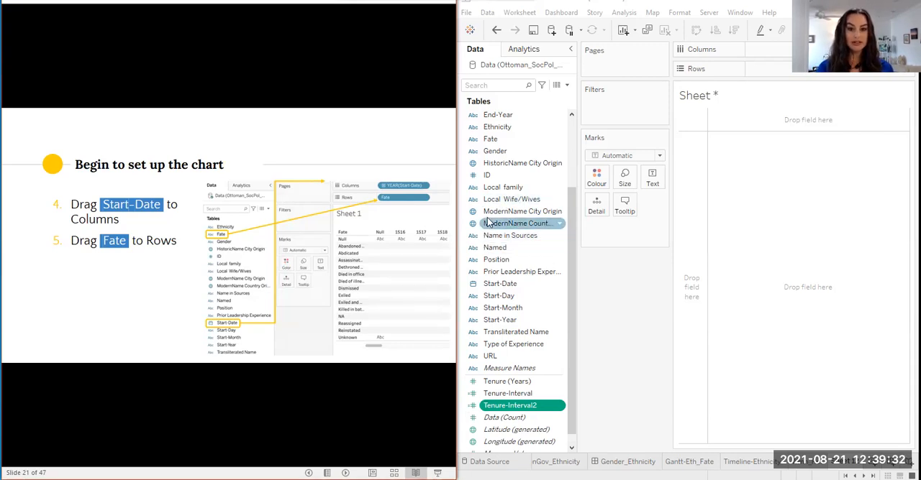
left_click(492, 288)
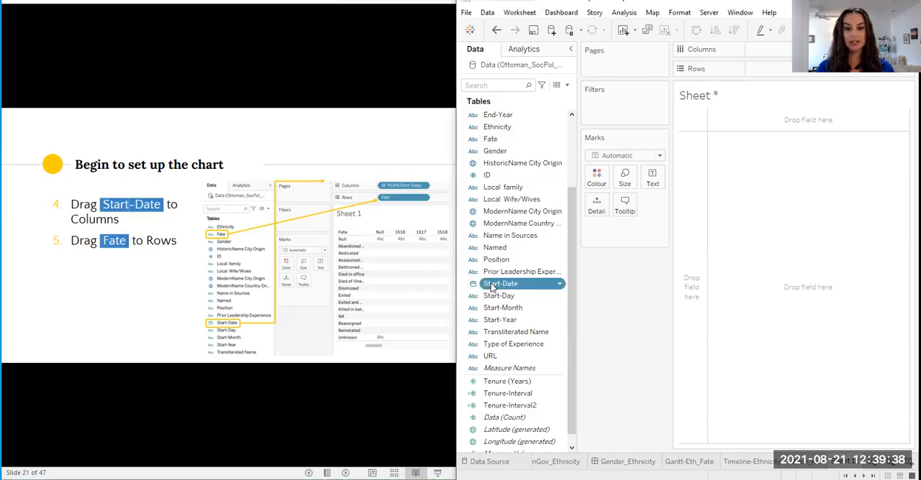
left_click_drag(492, 288, 762, 46)
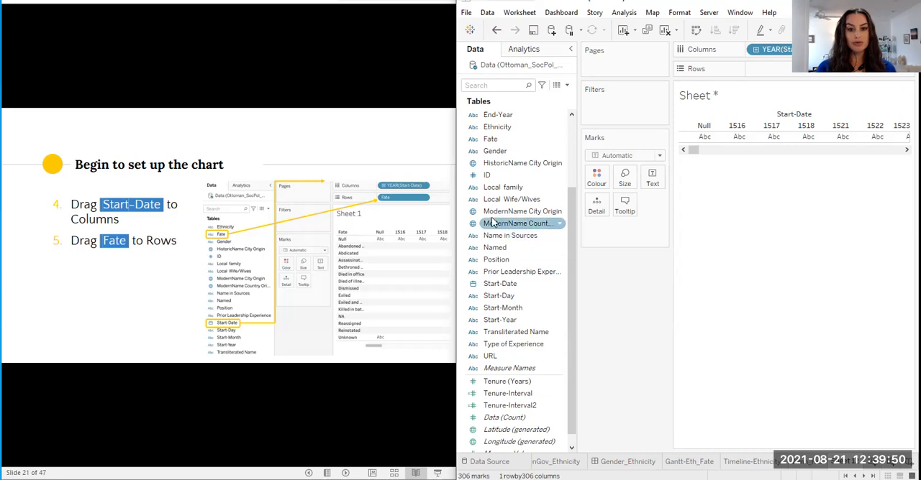
Place the Fate field on Rows, leaving its field name unedited
left_click(490, 143)
left_click(492, 144)
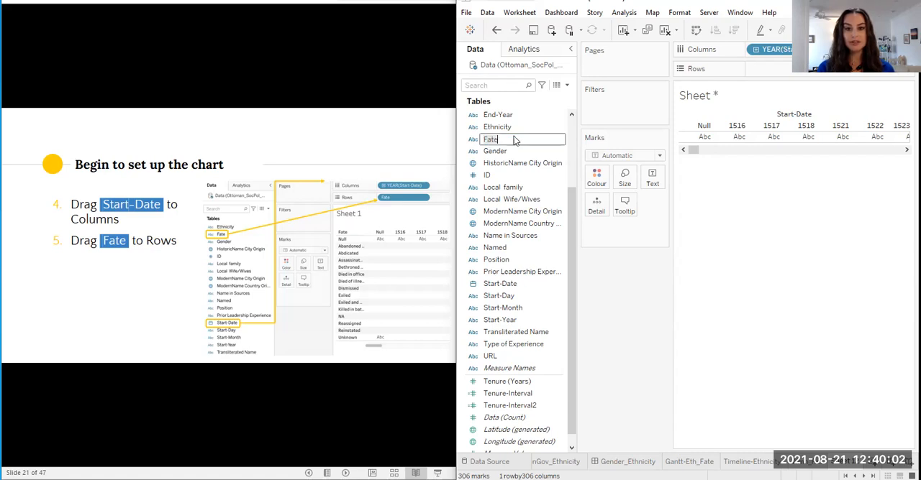
left_click(469, 144)
left_click(496, 144)
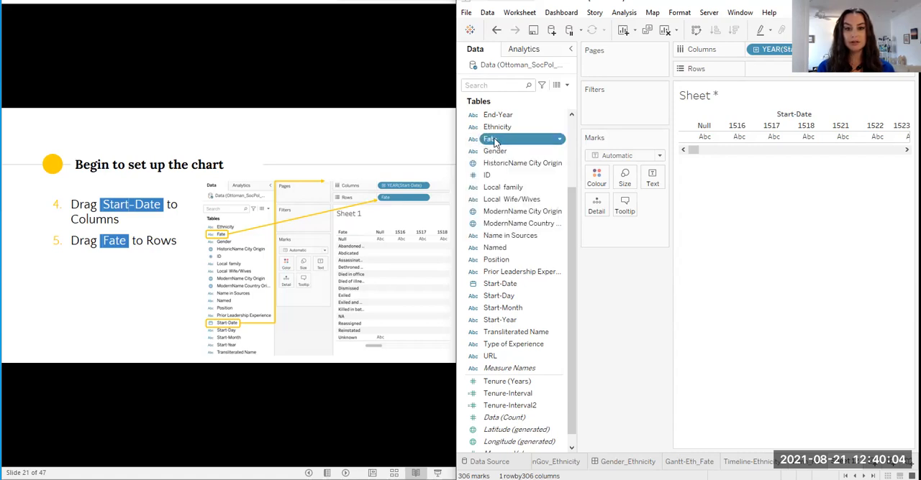
left_click(474, 160)
left_click(490, 139)
left_click_drag(490, 139, 758, 68)
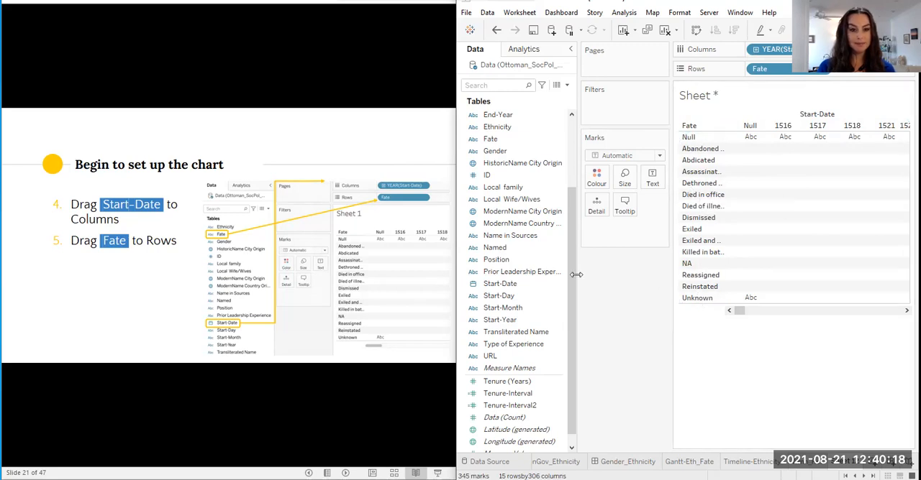
Advance the slides to the instructions on using Tenure-Interval for Size and excluding Null
left_click(119, 305)
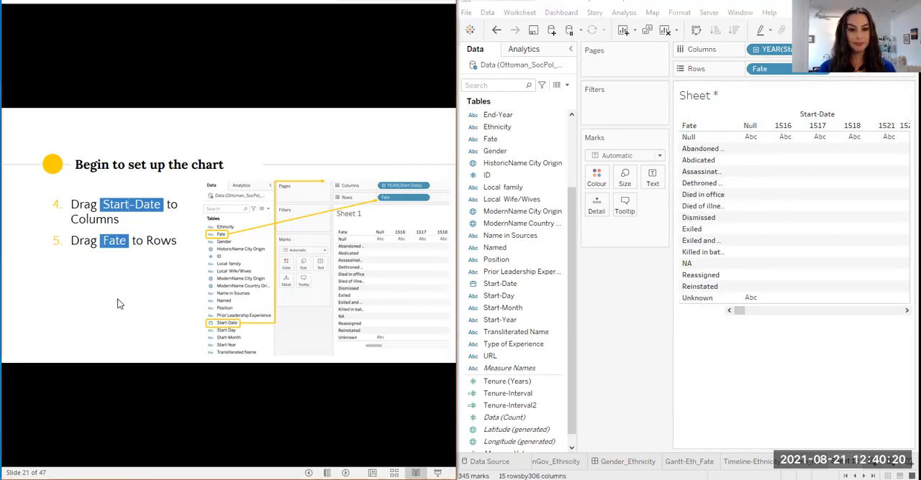
left_click(119, 302)
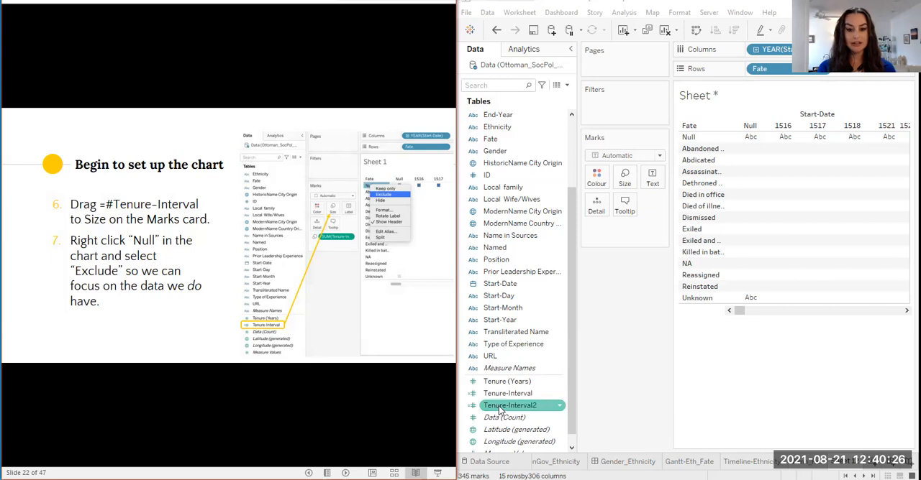
Place Tenure-Interval2 on Size in the Marks card and exclude the Null row of Fate from the chart
left_click_drag(499, 407, 624, 181)
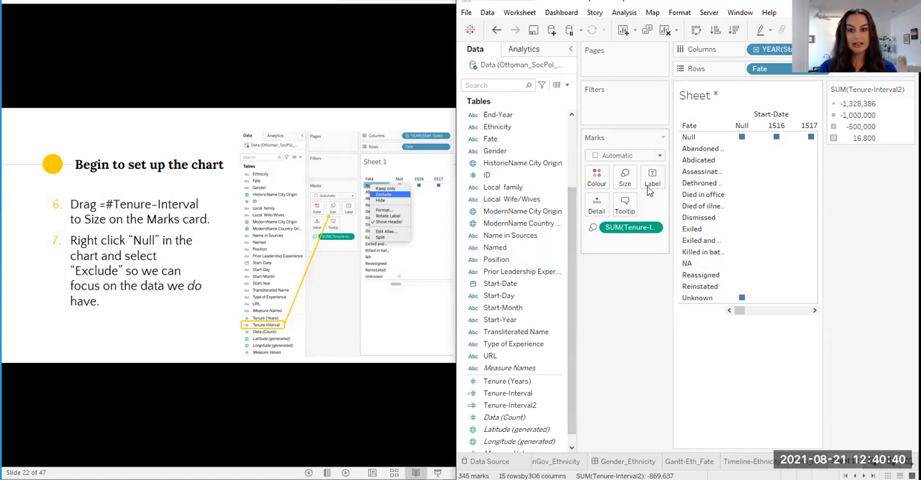
right_click(692, 140)
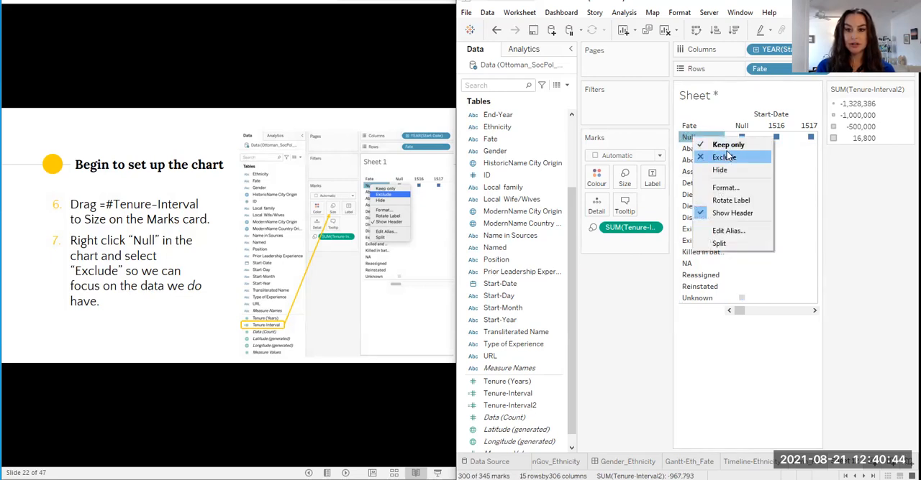
left_click(684, 138)
right_click(684, 138)
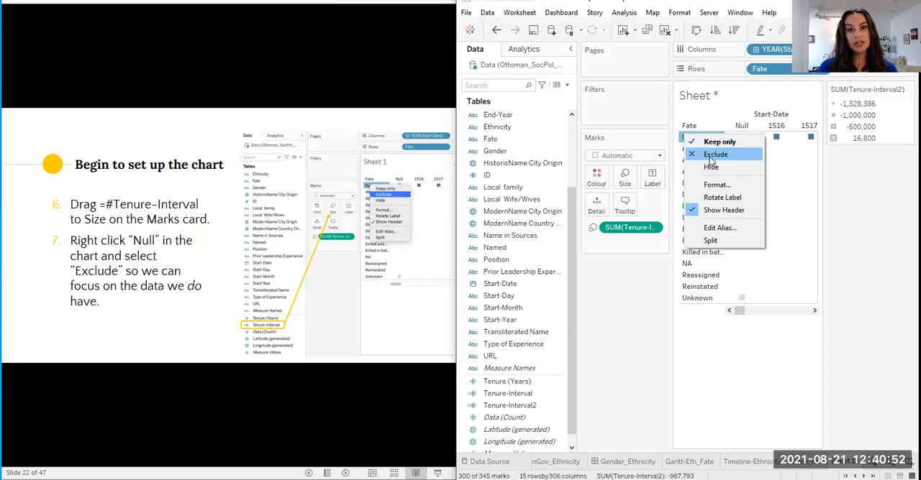
left_click(710, 156)
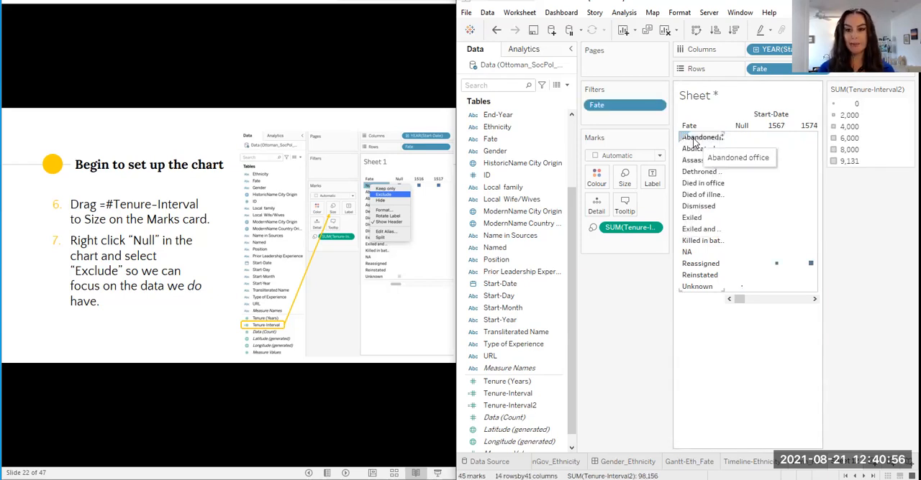
Exclude the Null column of Start-Date from the chart
right_click(742, 127)
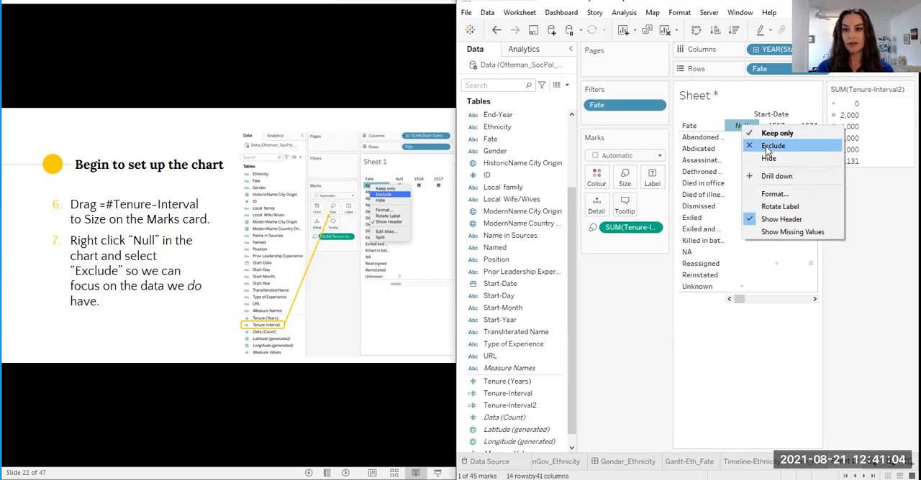
left_click(767, 148)
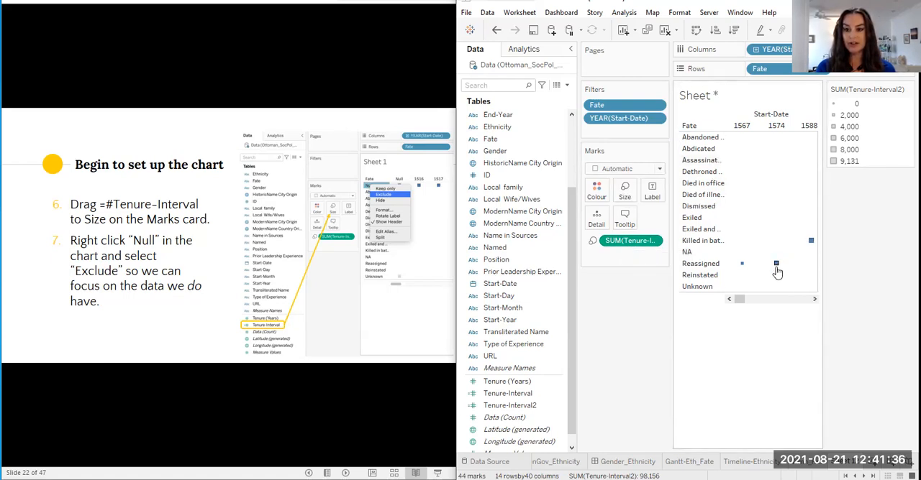
mouse_move(777, 270)
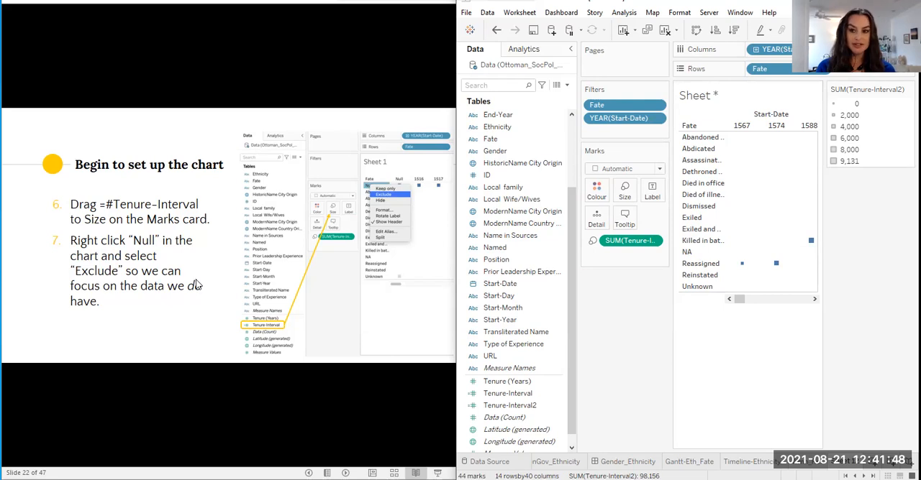
Advance to the date type slide and change Start-Date on Columns to the Day option in the 8th May, 2015 form
left_click(159, 310)
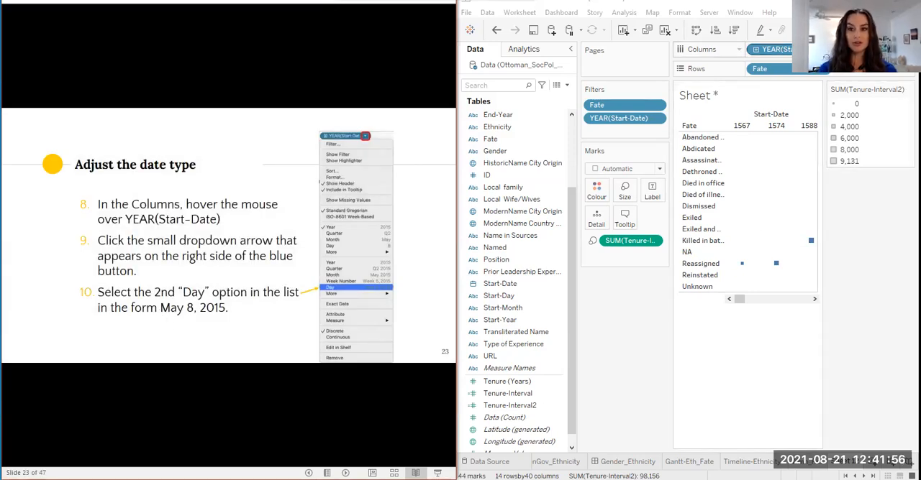
left_click(571, 49)
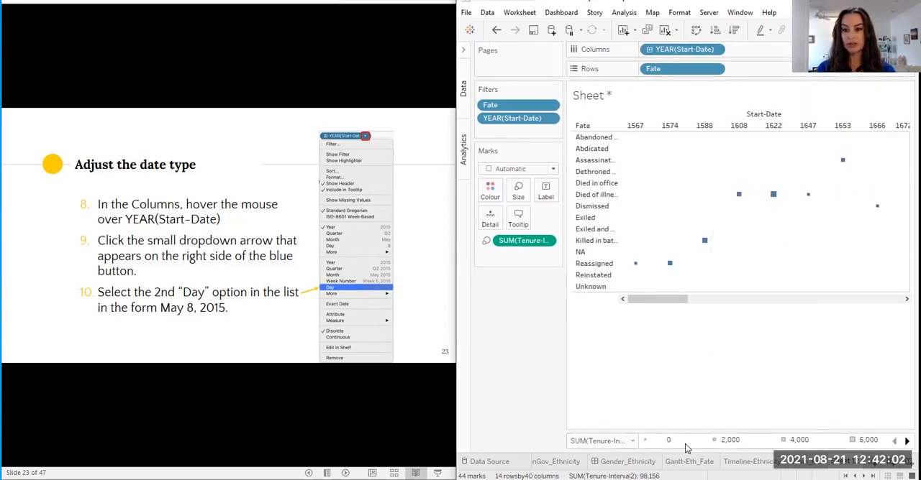
mouse_move(703, 53)
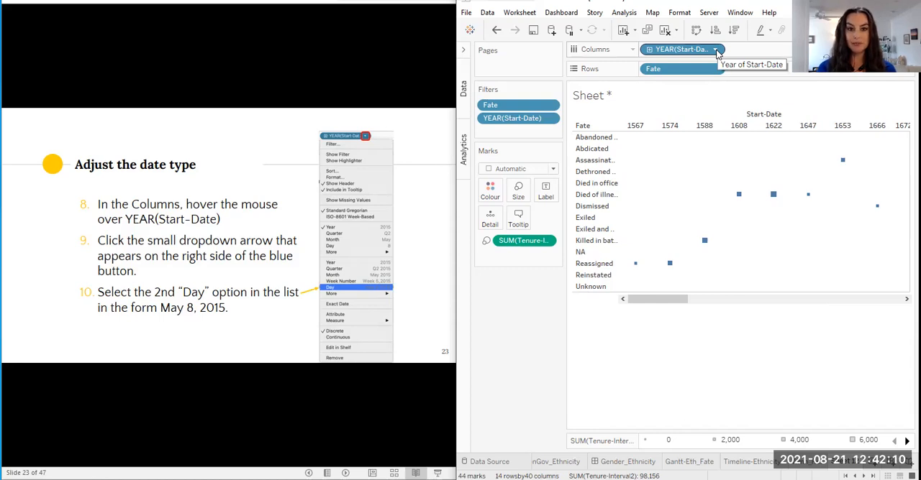
left_click(716, 50)
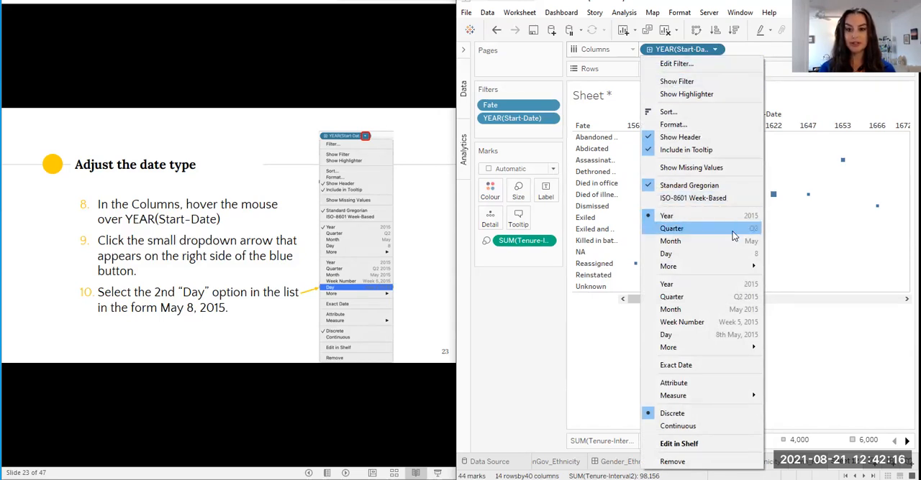
mouse_move(724, 271)
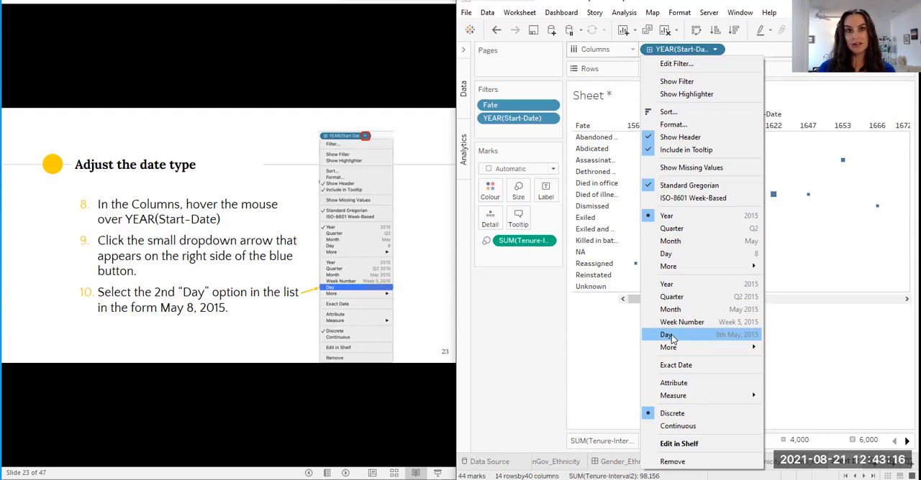
left_click(669, 335)
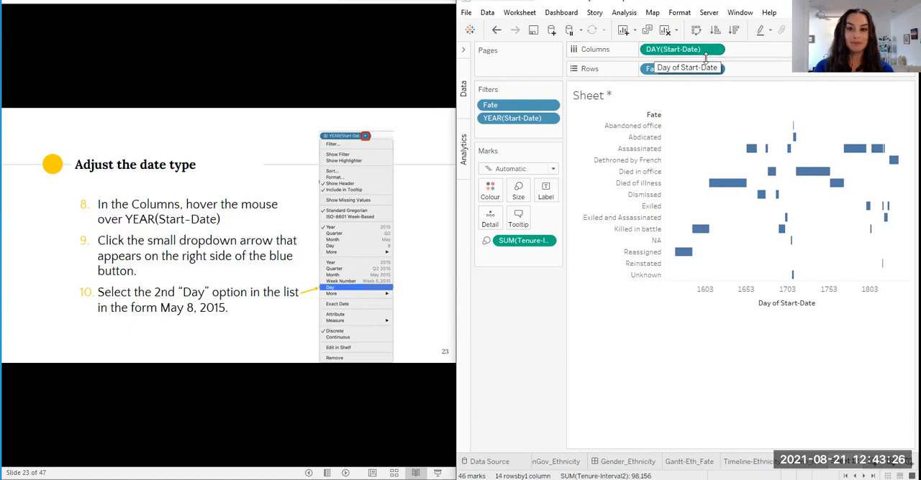
Inspect the Died of illness bars, and advance the slides to the instruction on adding another variable with color
mouse_move(711, 185)
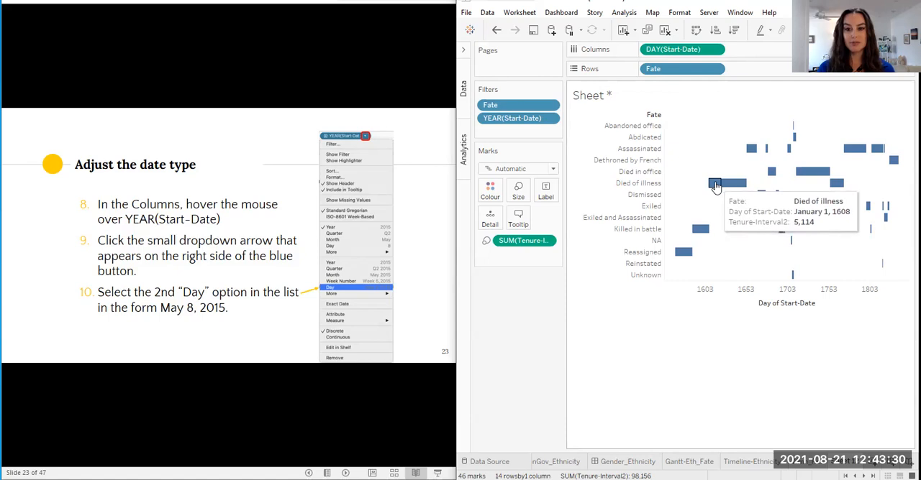
mouse_move(744, 186)
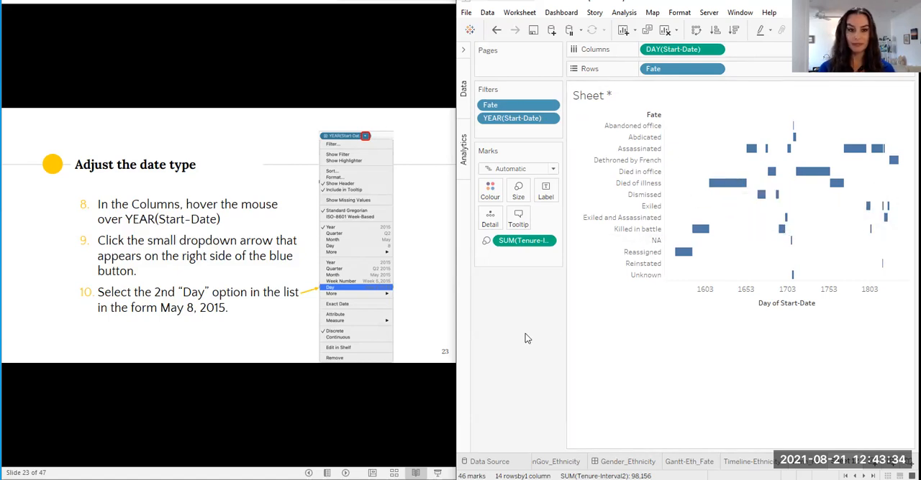
left_click(207, 332)
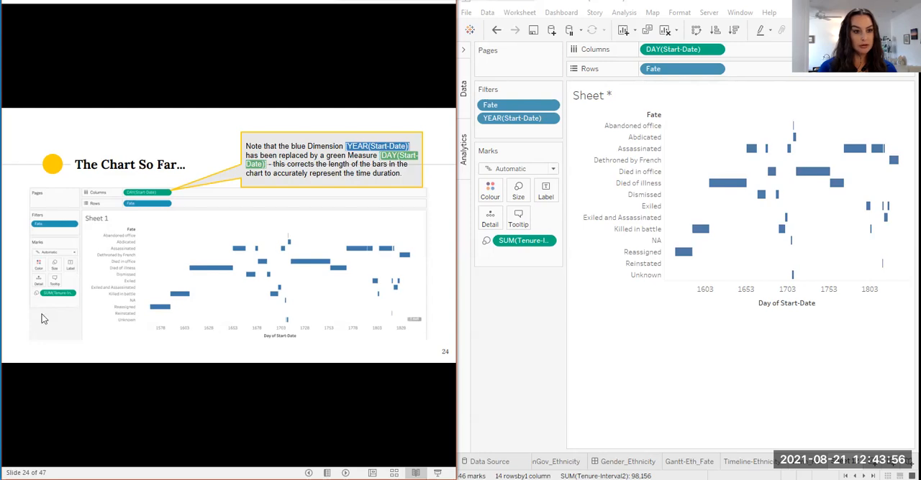
left_click(242, 286)
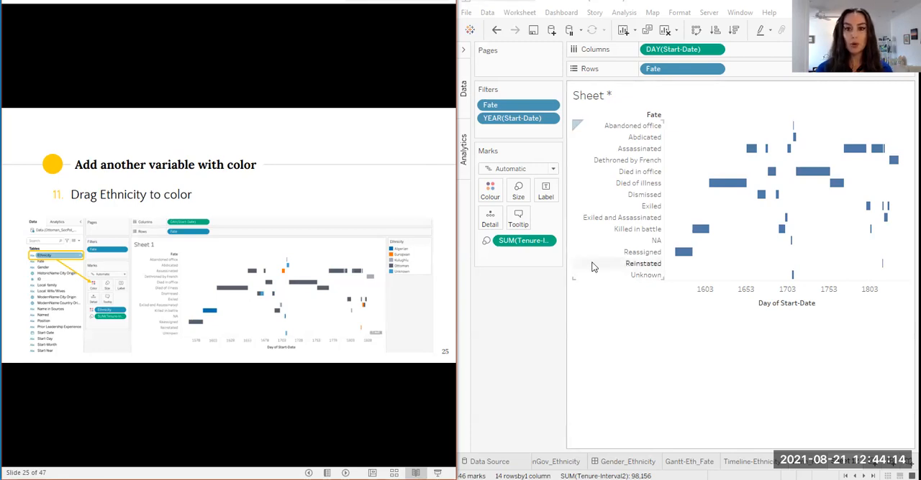
Place the Ethnicity field on Colour in the Marks card and collapse the field list to widen the chart
left_click(463, 85)
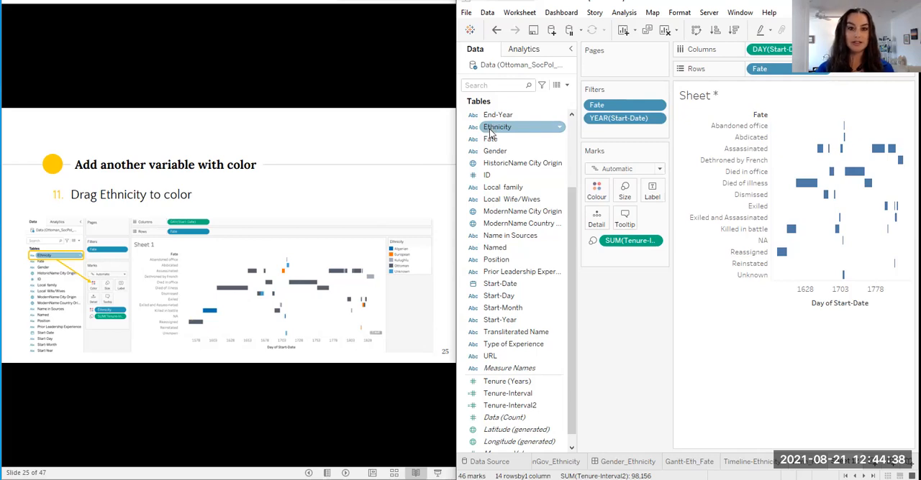
left_click(490, 130)
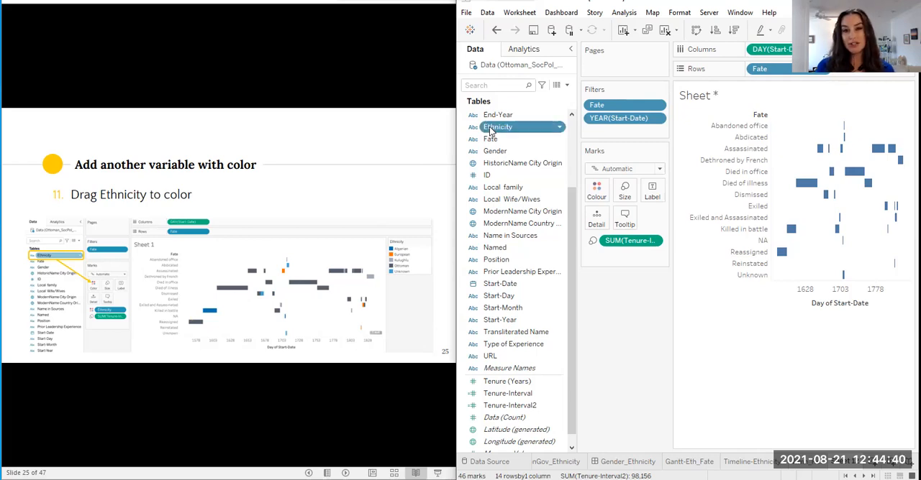
left_click(490, 129)
left_click(500, 149)
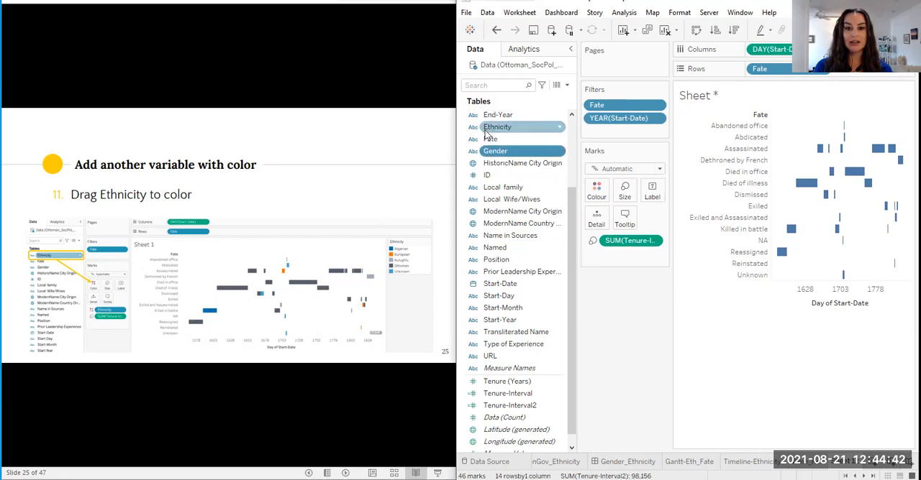
left_click_drag(488, 128, 596, 188)
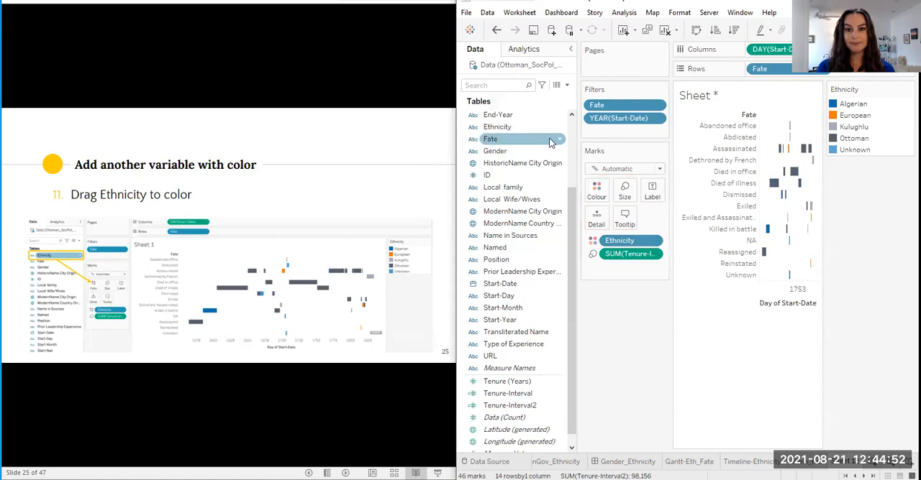
left_click(570, 49)
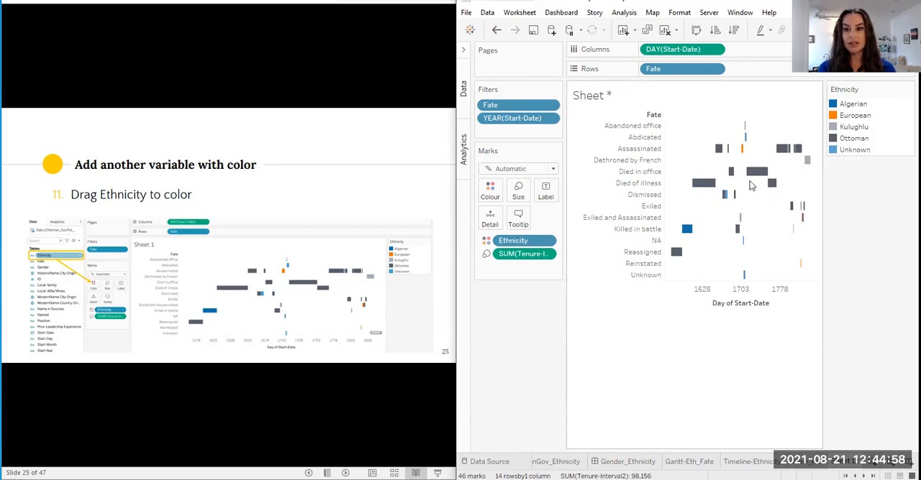
mouse_move(771, 189)
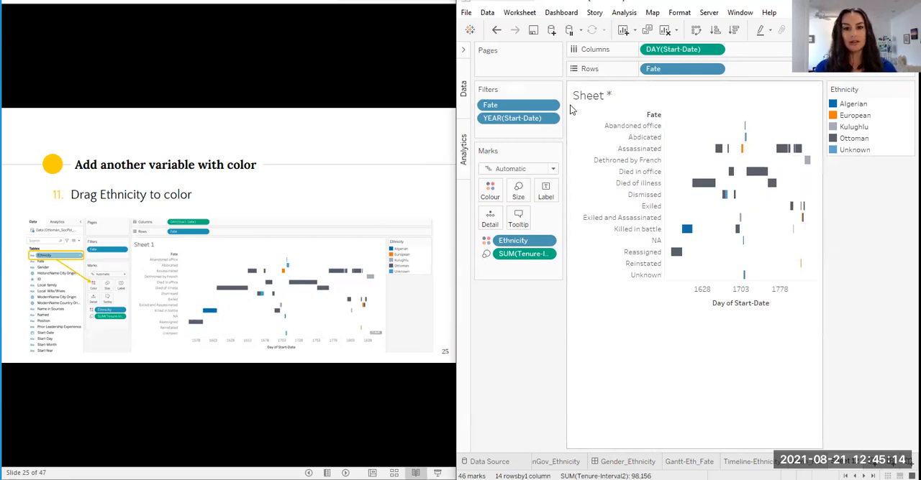
Open the colour editor for the Ethnicity field
left_click(346, 191)
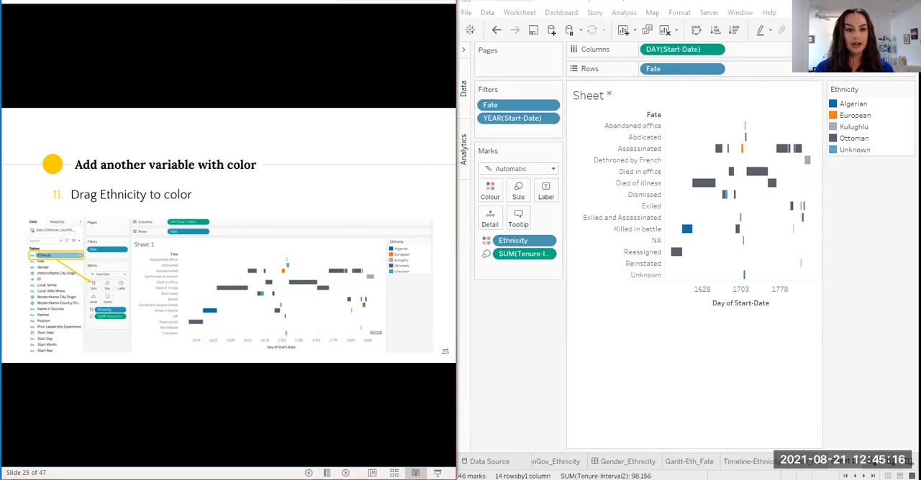
left_click(490, 189)
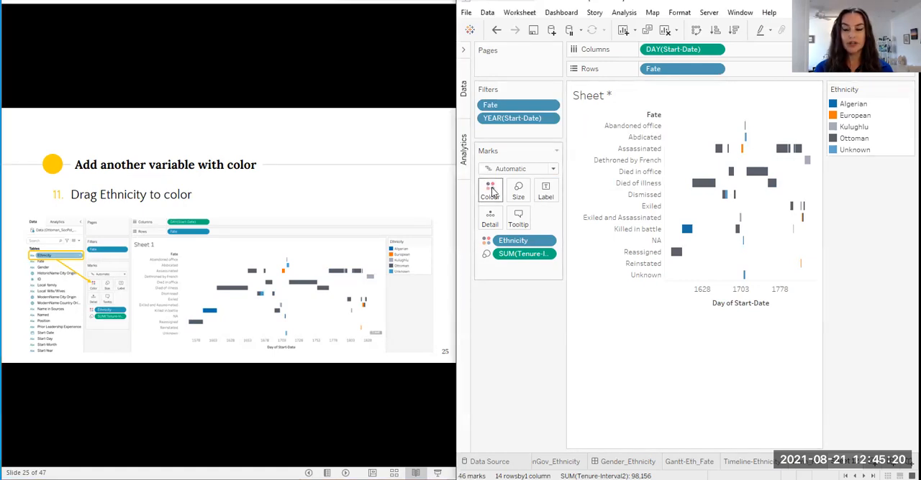
left_click(544, 228)
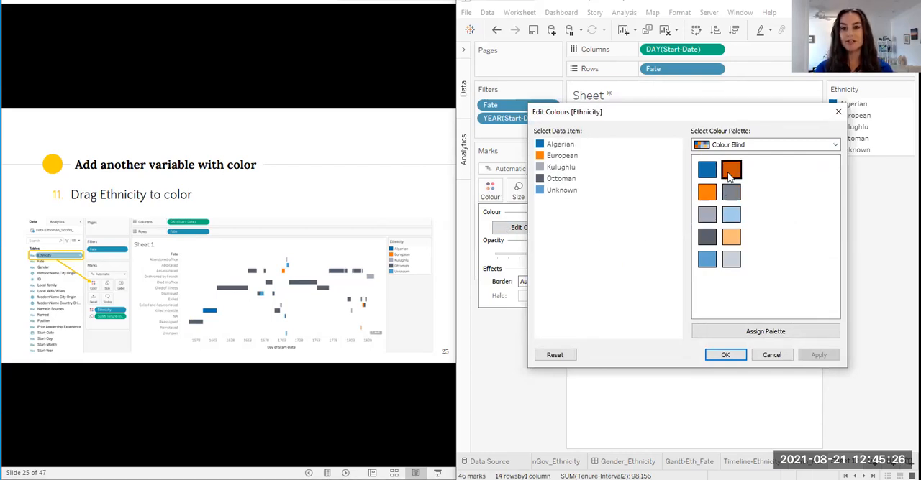
Try dark orange for the Algerian item and return it to dark blue
left_click(556, 144)
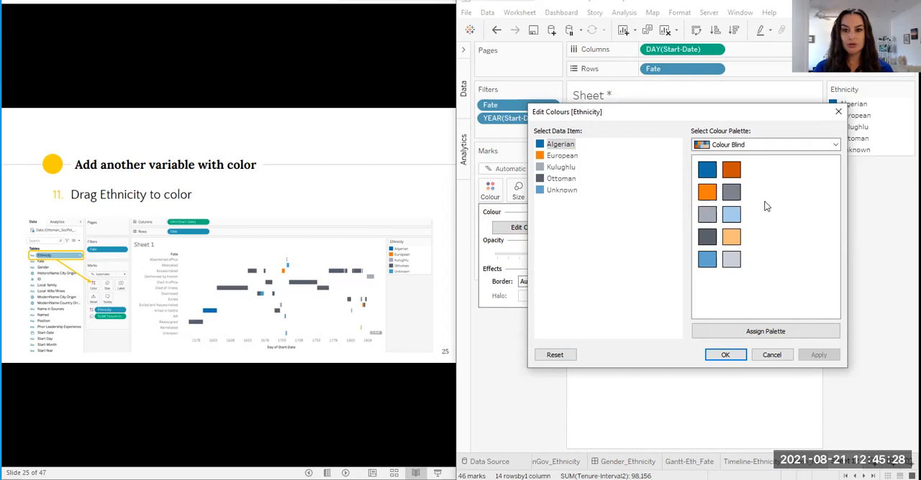
left_click(733, 175)
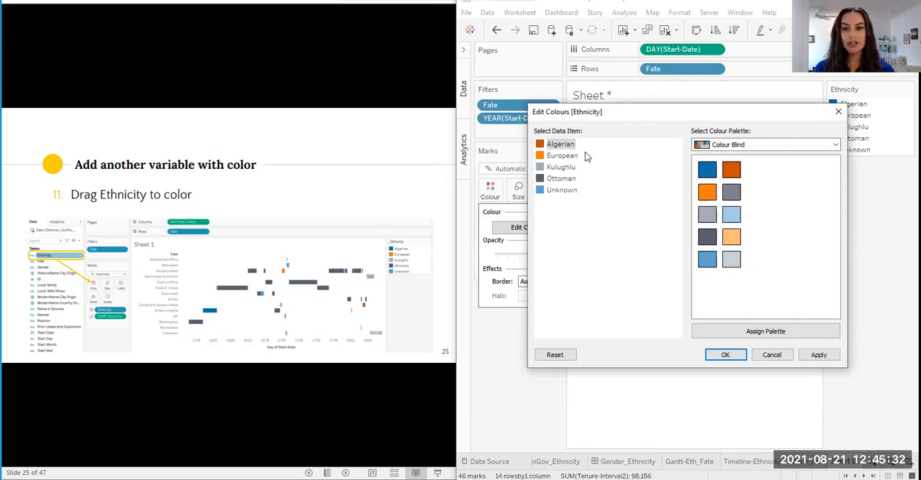
left_click(560, 156)
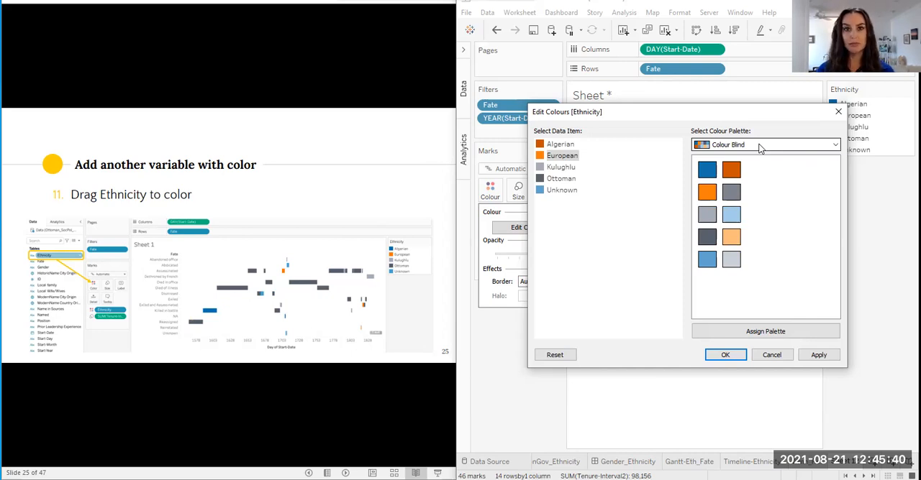
left_click(564, 168)
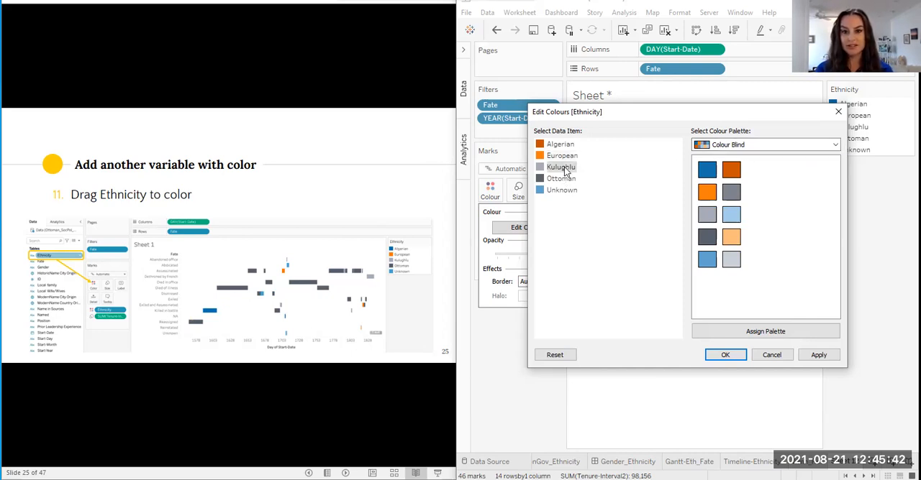
left_click(558, 145)
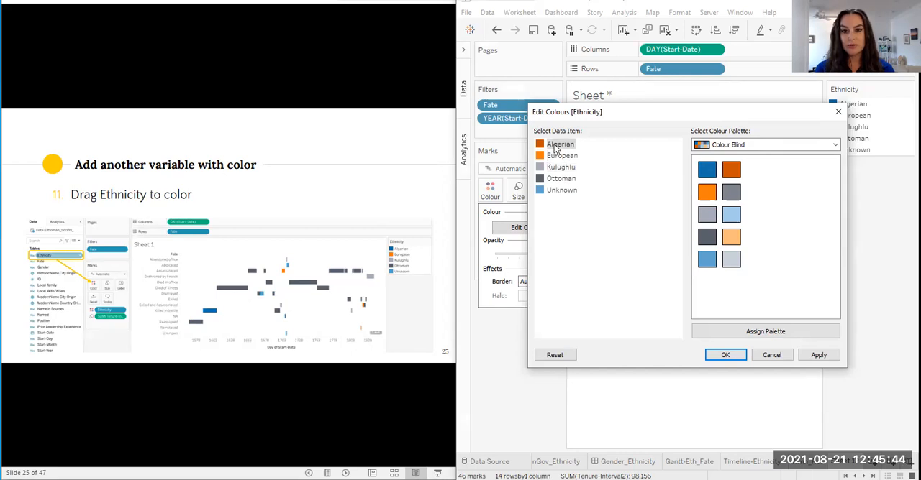
left_click(708, 172)
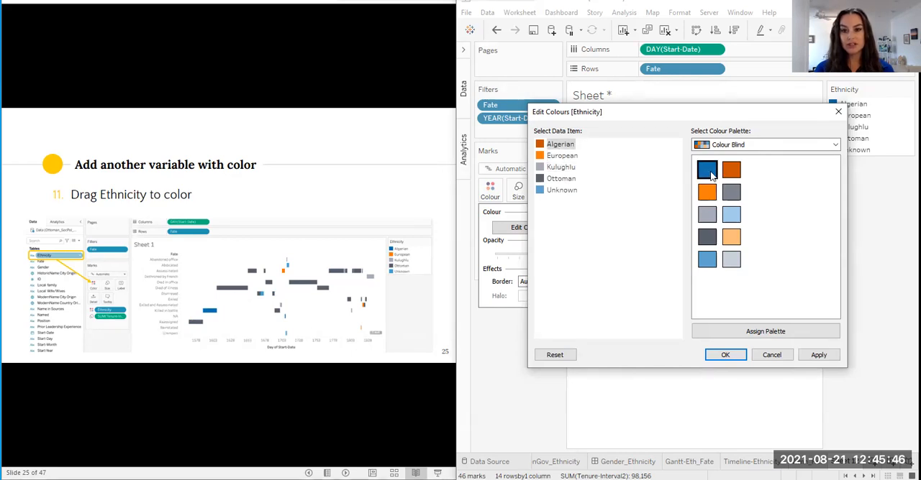
Assign light grey to Unknown and light blue to Kulughlu from the Colour Blind palette, and accept the Ethnicity colours
left_click(565, 189)
left_click(731, 260)
left_click(561, 168)
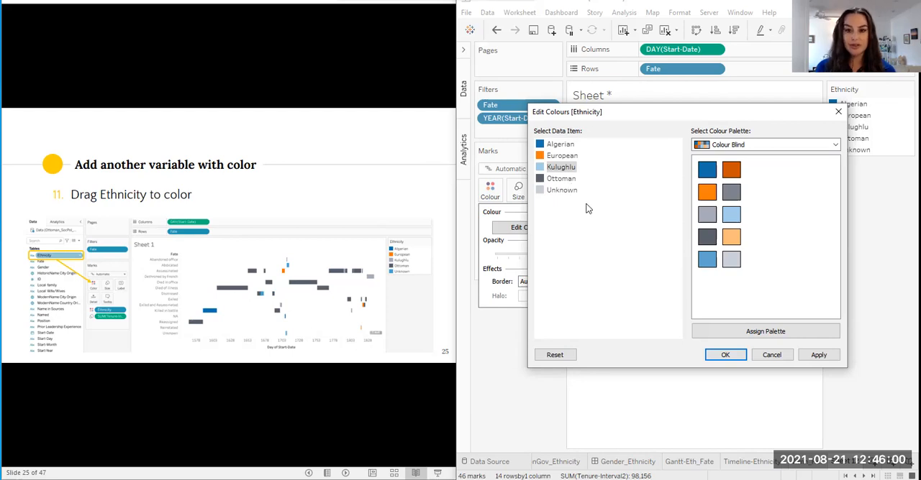
left_click(727, 355)
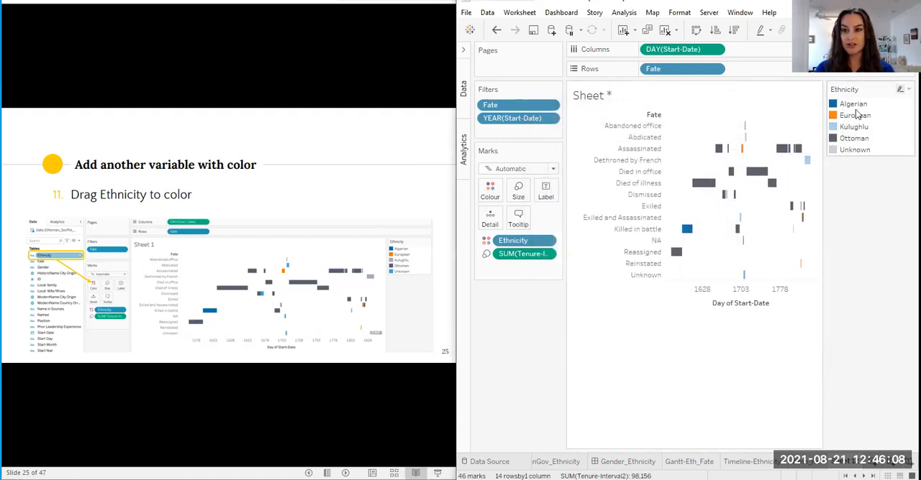
Move the Ethnicity colour legend below the chart
left_click_drag(853, 88, 796, 367)
left_click_drag(764, 453, 742, 454)
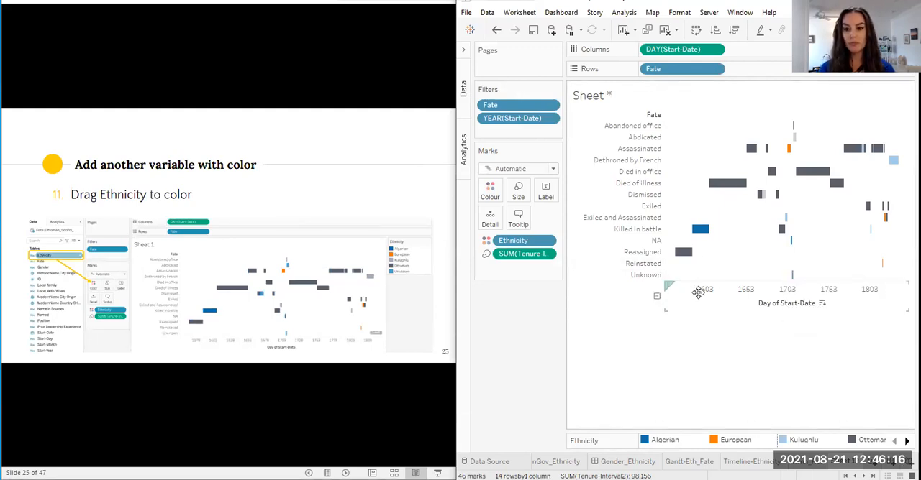
left_click(733, 290)
left_click(681, 368)
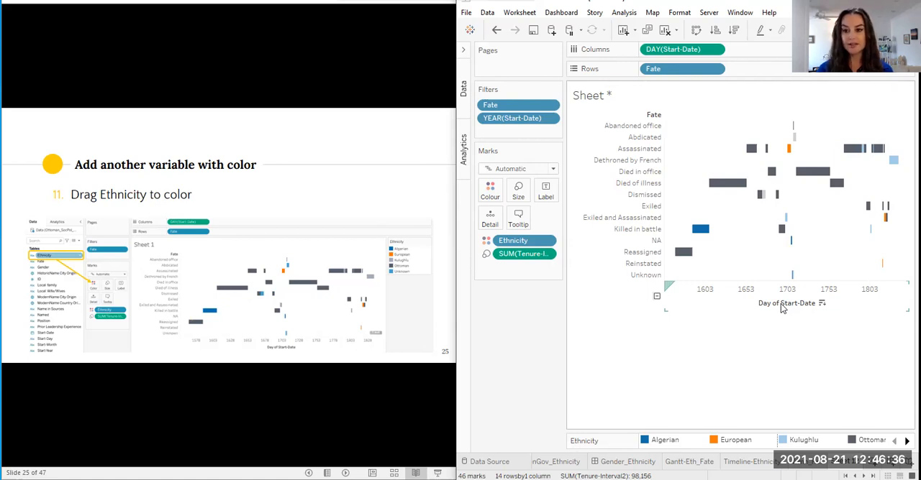
Replace the sheet title with "Governors of Constantine, Algeria by Fate and Ethnicity over Time"
double_click(604, 98)
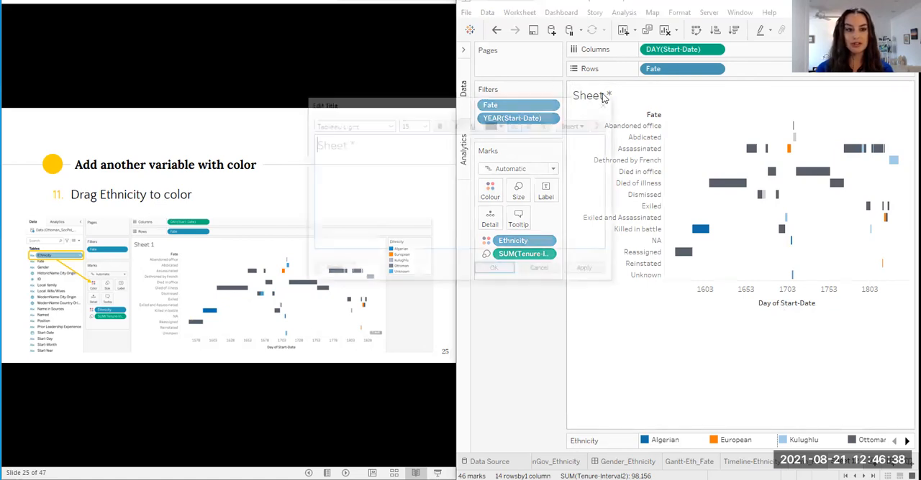
left_click_drag(378, 144, 312, 146)
type("C")
type("Governors of")
type(" Constantine")
type(", Algeria by Fat")
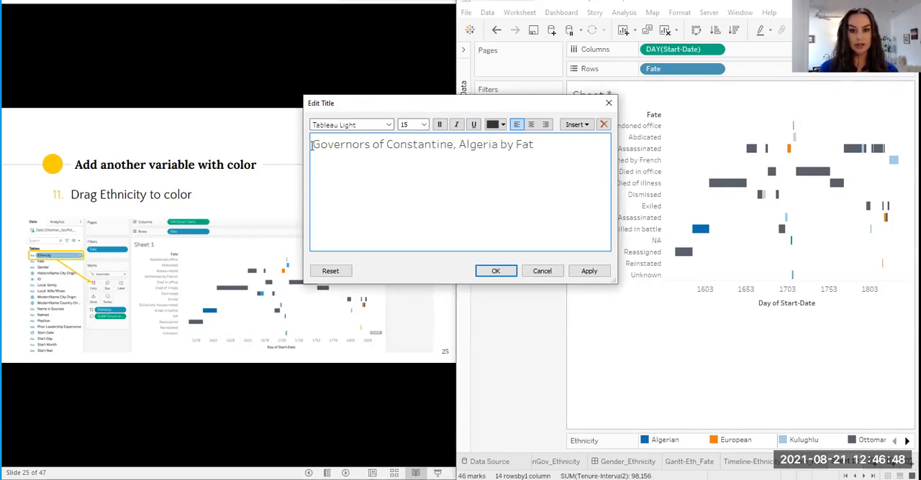
type("e and Eth")
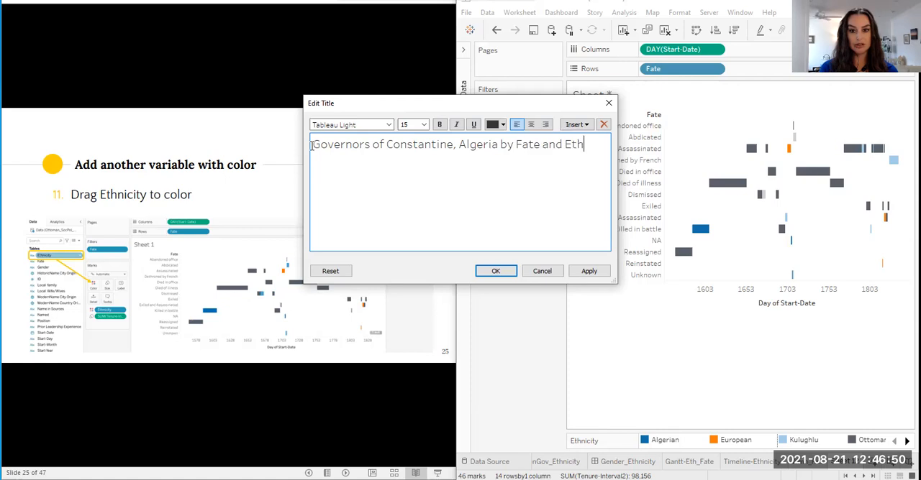
type("nicity over Time")
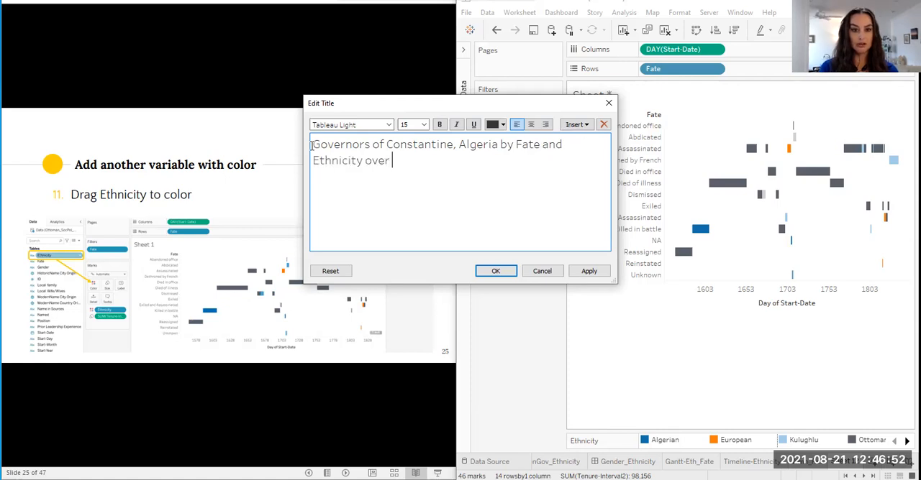
left_click(506, 273)
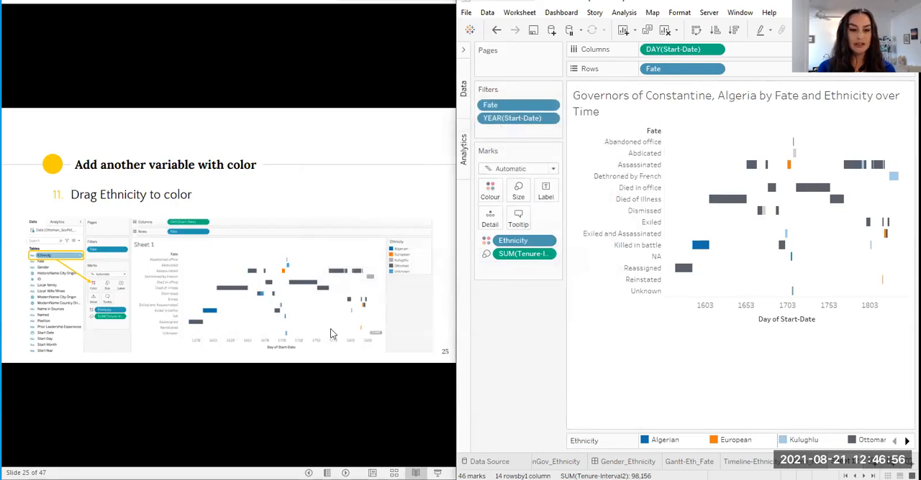
Advance the instruction slides to Polish the chart, and turn off Show times for the Day of Start-Date axis
left_click(400, 327)
key("Right")
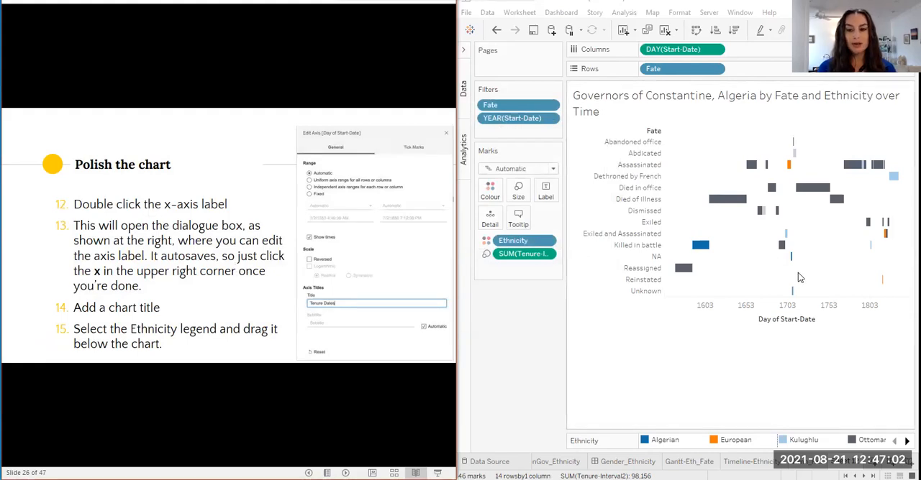
double_click(802, 323)
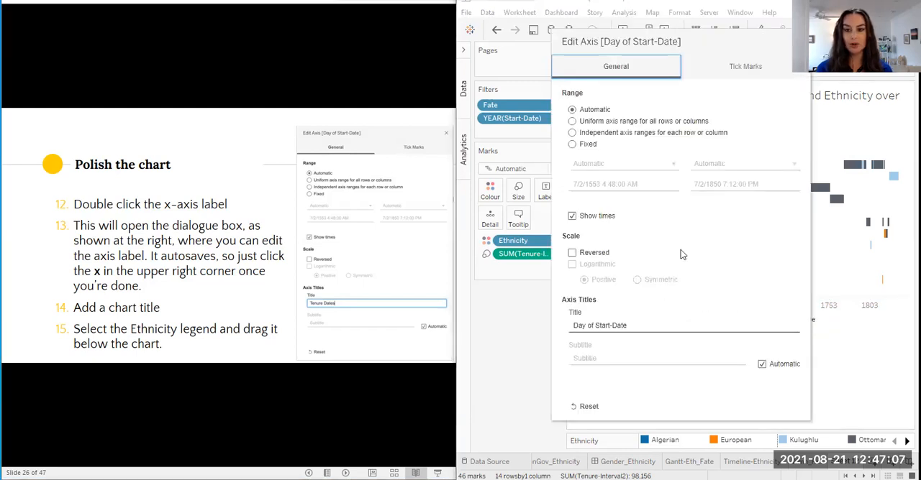
triple_click(626, 325)
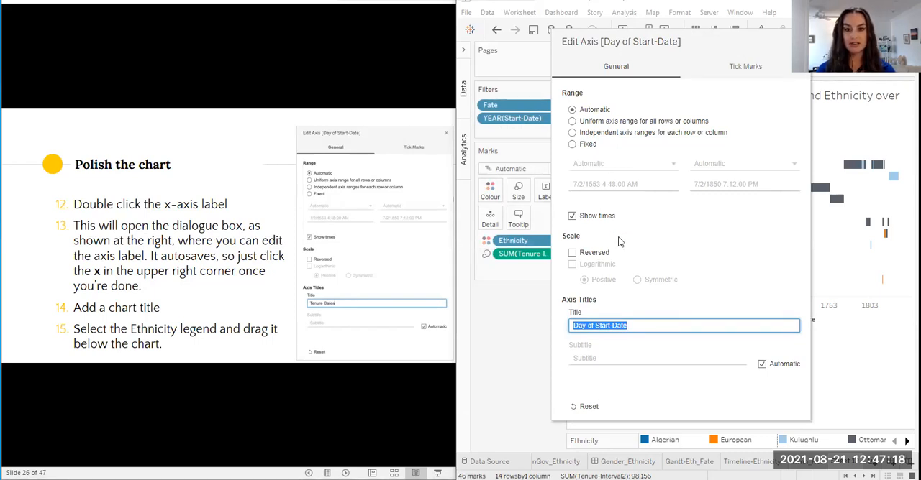
left_click(572, 216)
Set the Start-Date axis title to "Tenure Dates" and close the axis settings
left_click(608, 328)
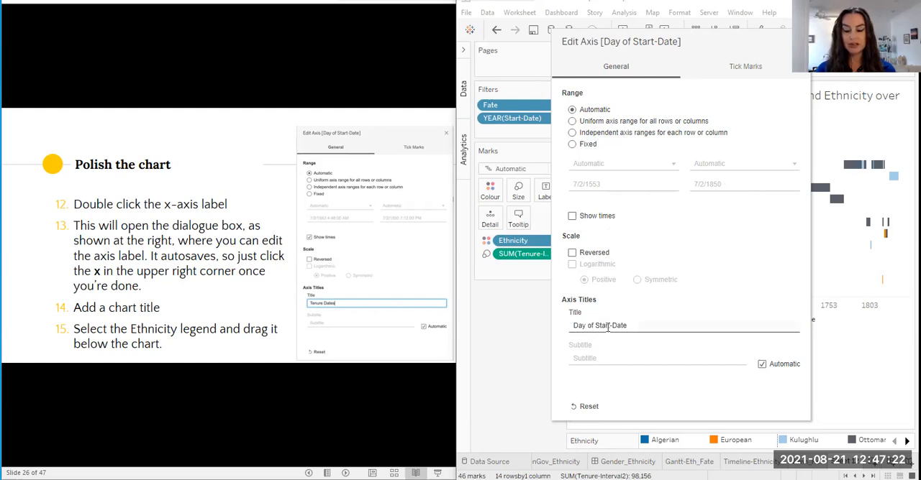
left_click_drag(632, 326, 541, 330)
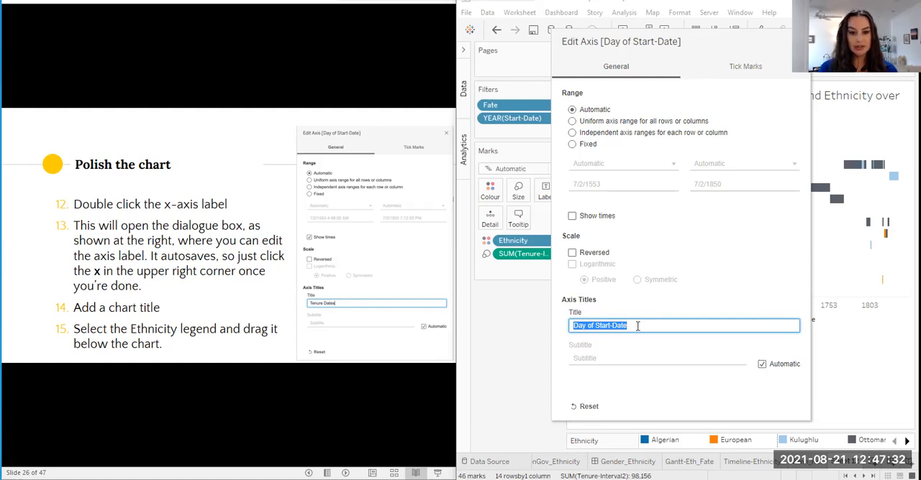
type("Tenure")
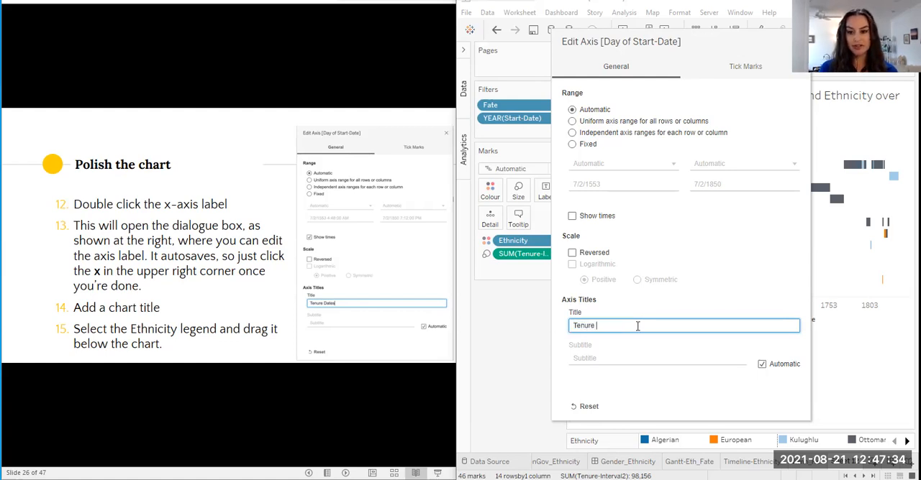
type(" Dates")
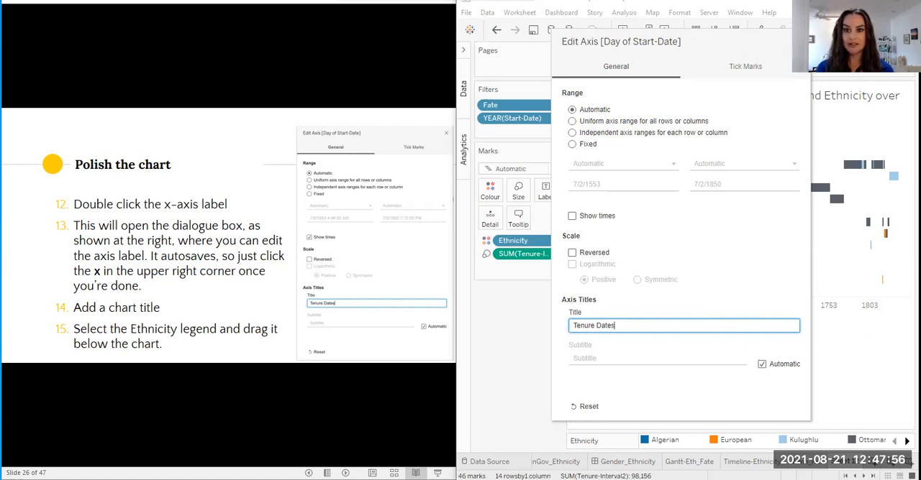
left_click(799, 41)
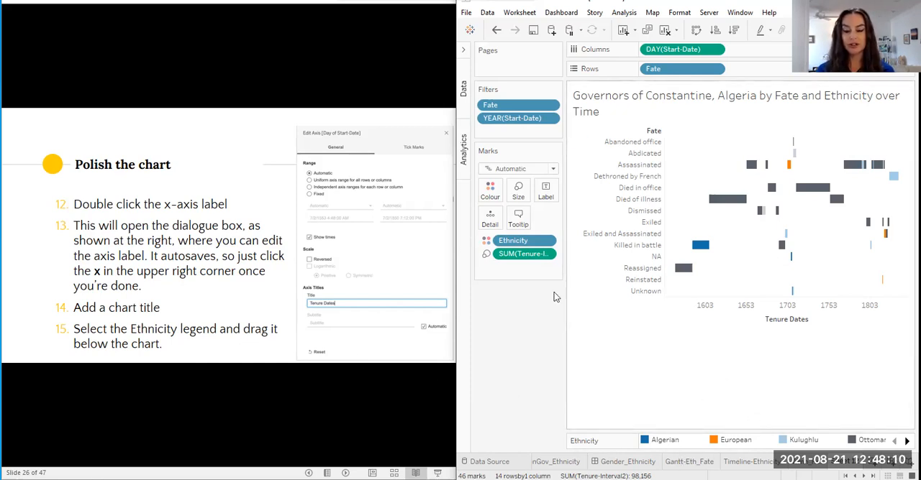
Advance the instruction slides to the page on header font sizes and chart fit
left_click(267, 214)
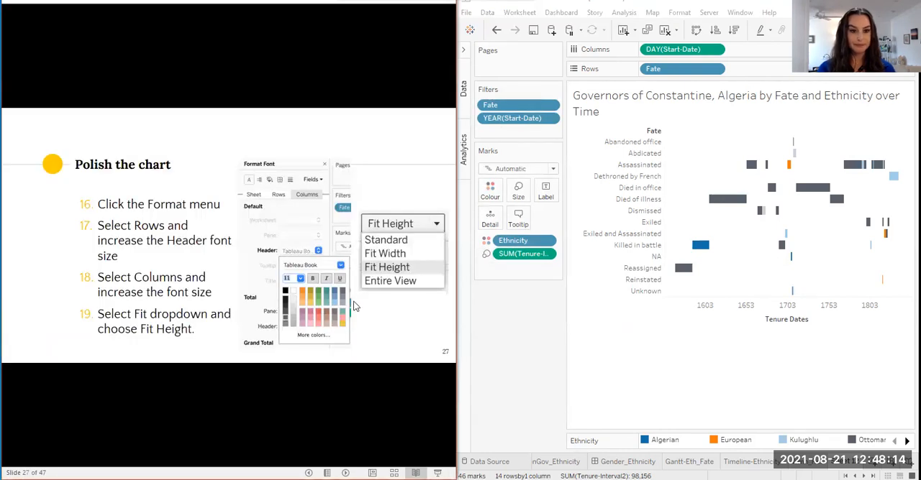